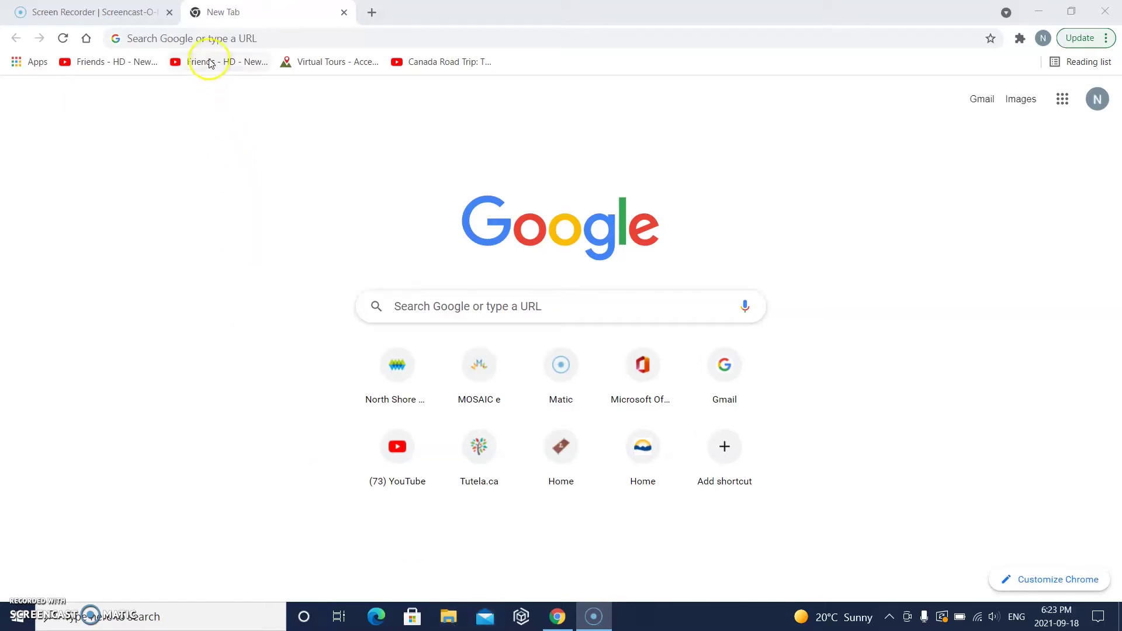
click(209, 38)
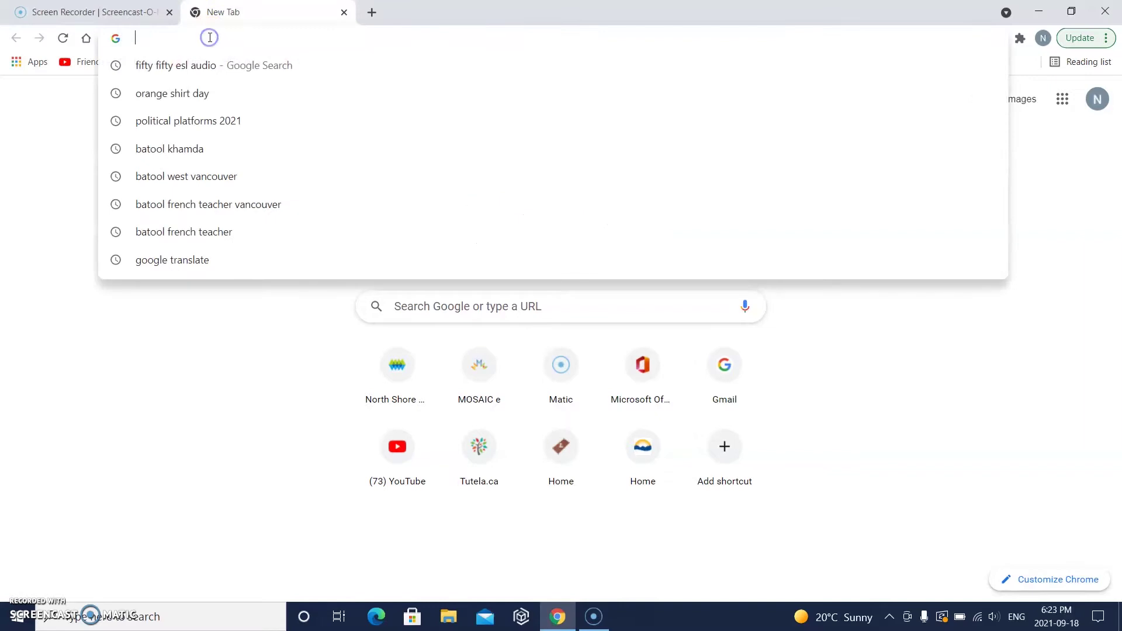
text(w)
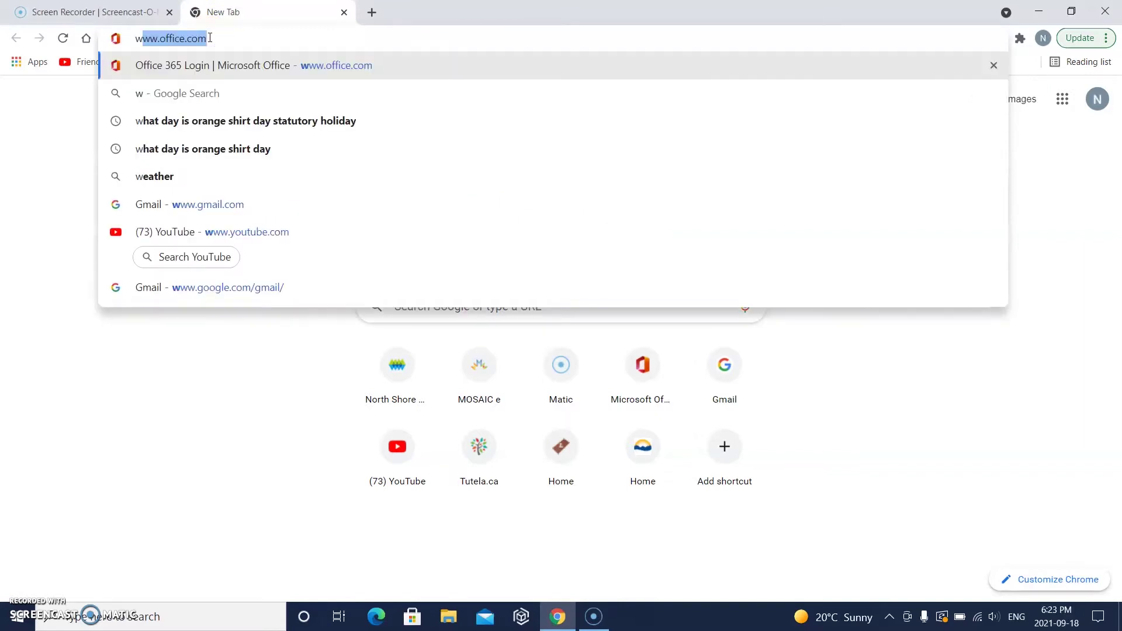
text(w)
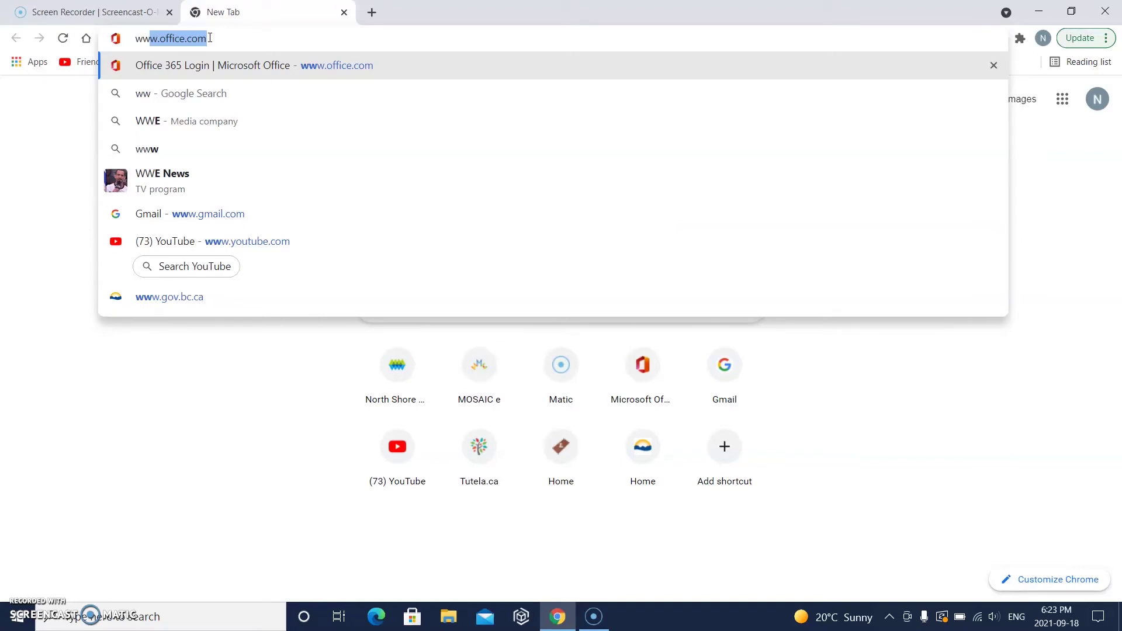
text(w.)
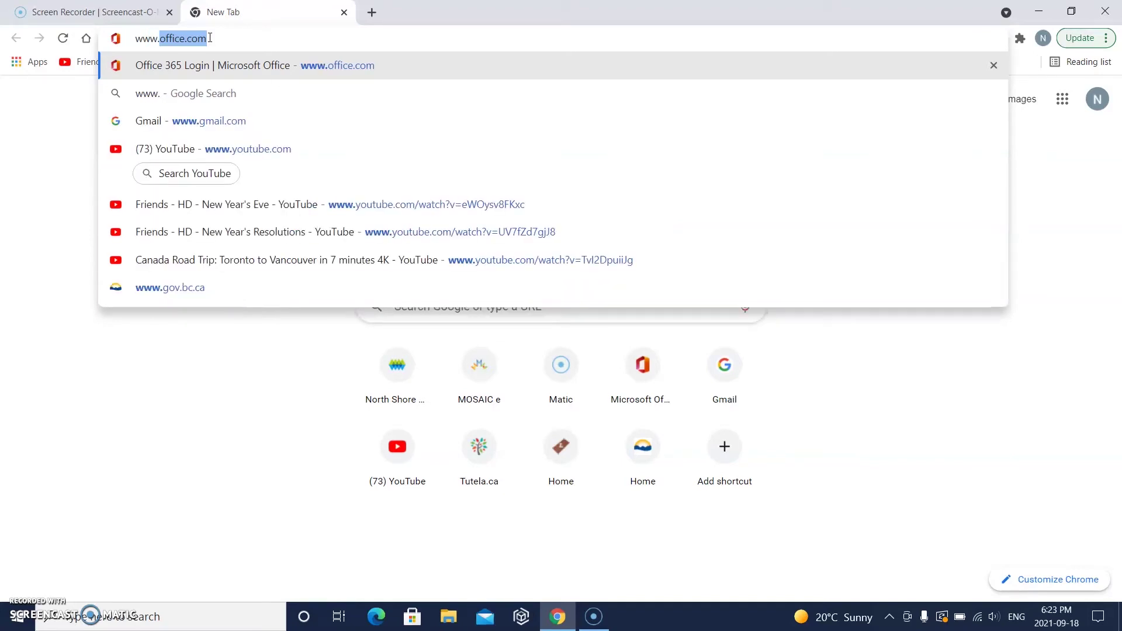
text(bc)
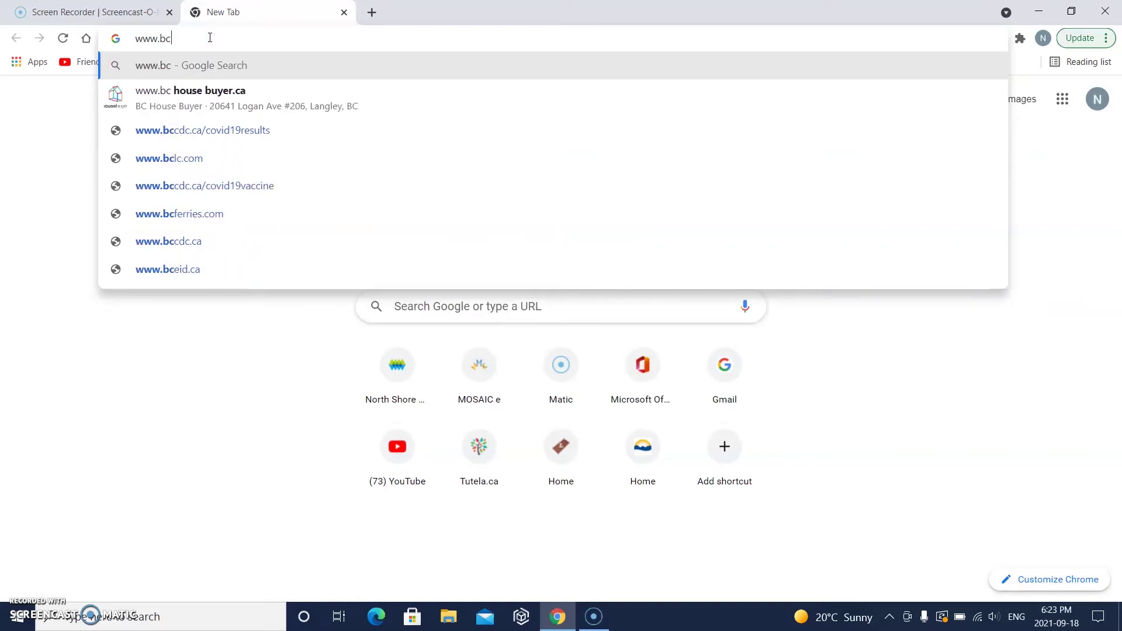
key(BackSpace)
key(BackSpace)
text(gov)
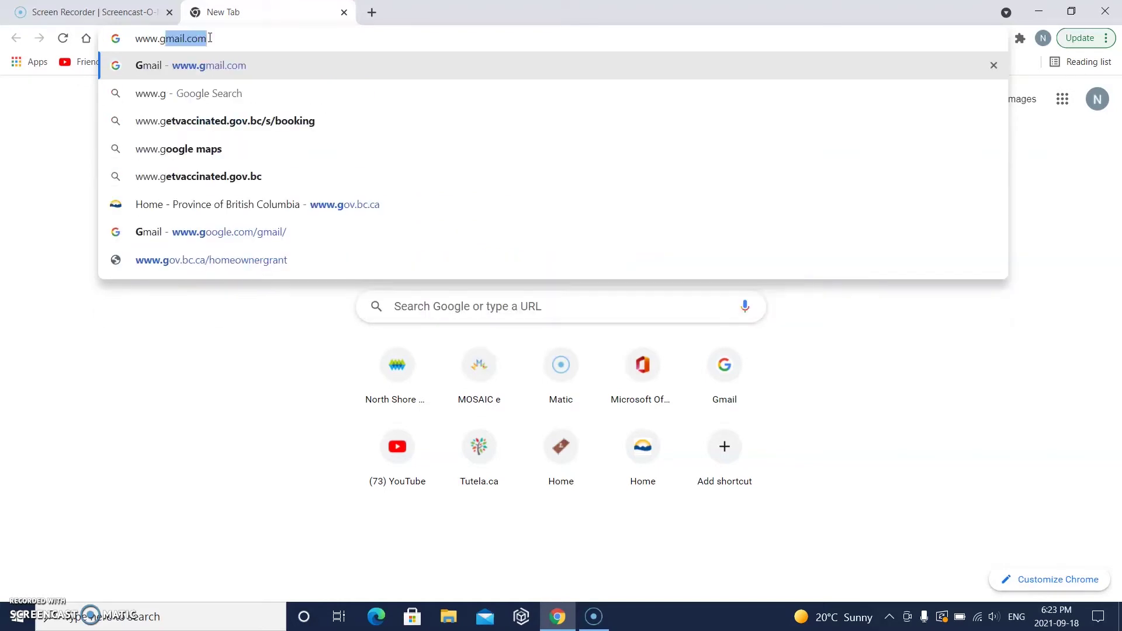
text(.nc)
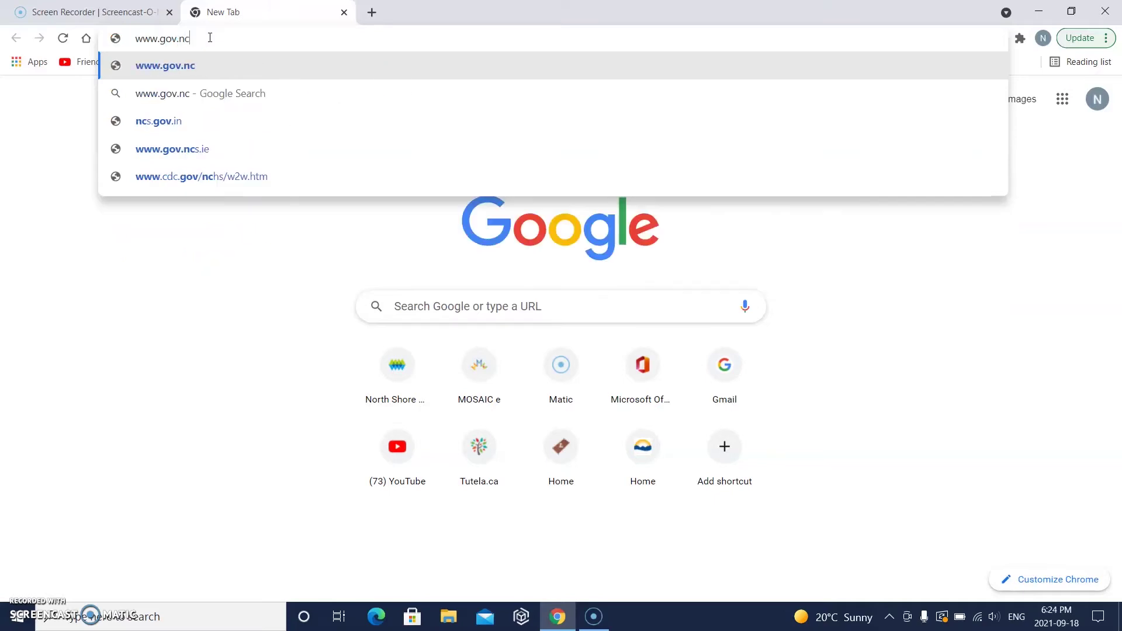
text(=)
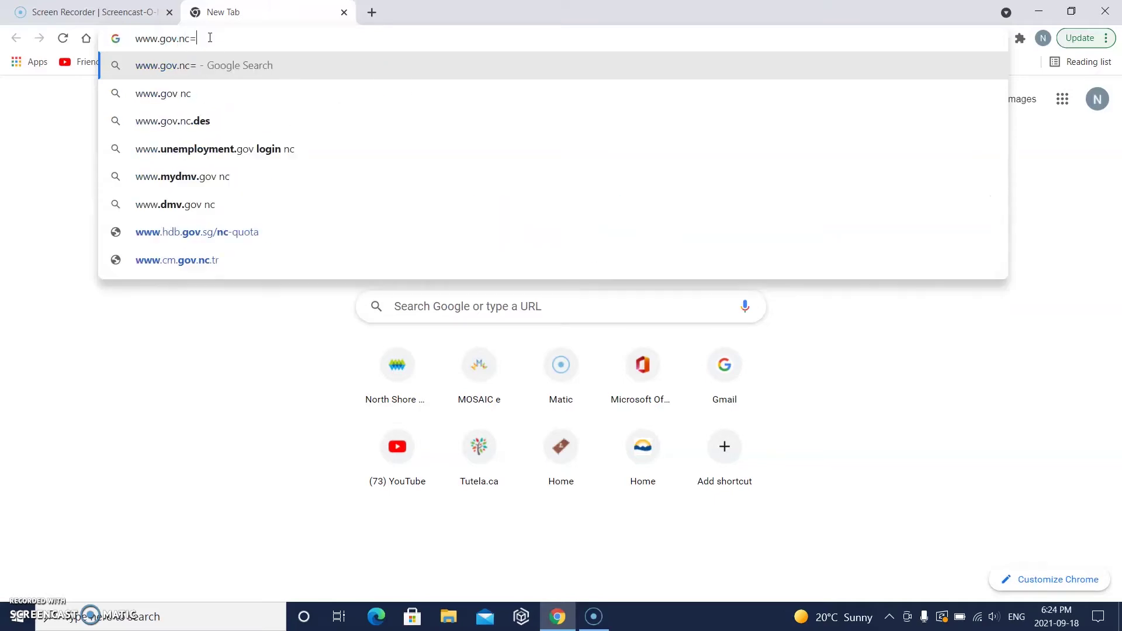
key(BackSpace)
key(BackSpace)
key(BackSpace)
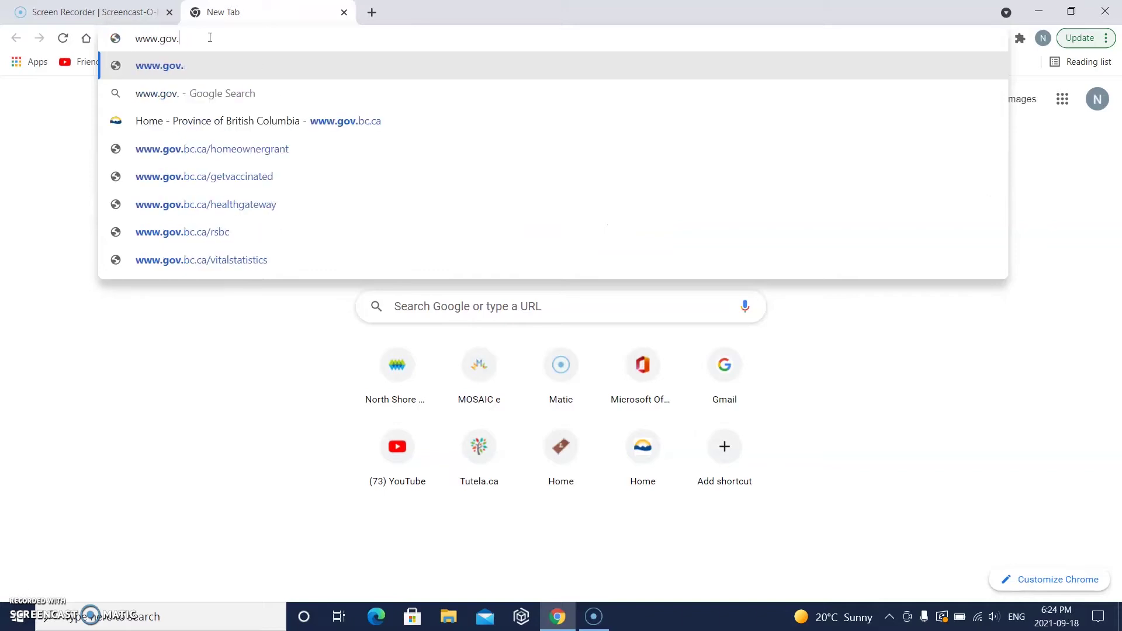
text(bc)
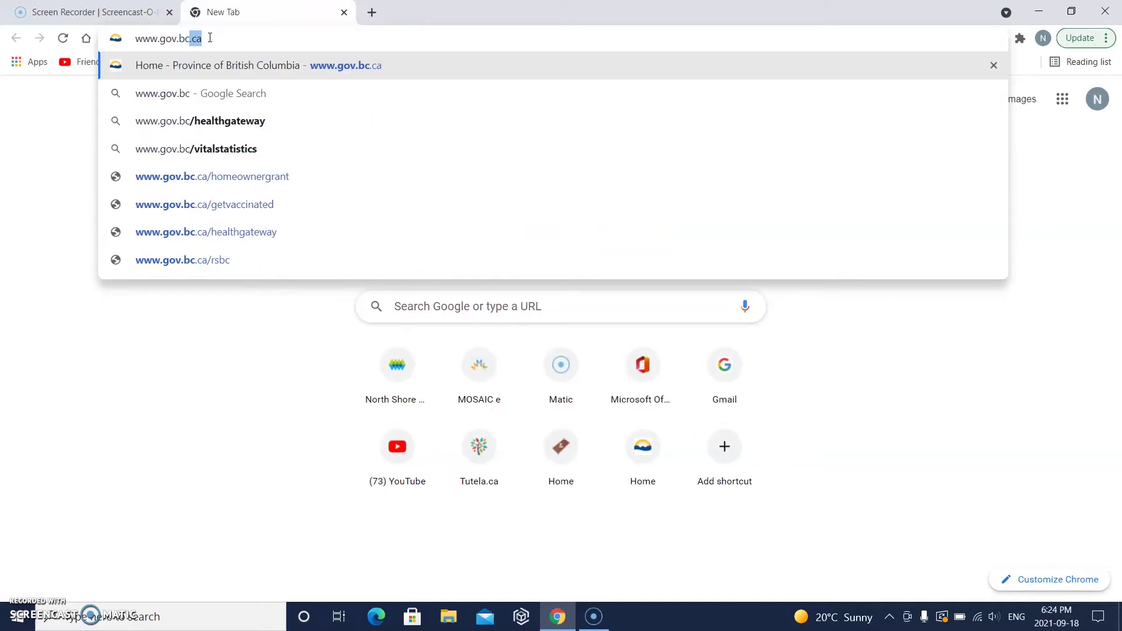
text(.ca)
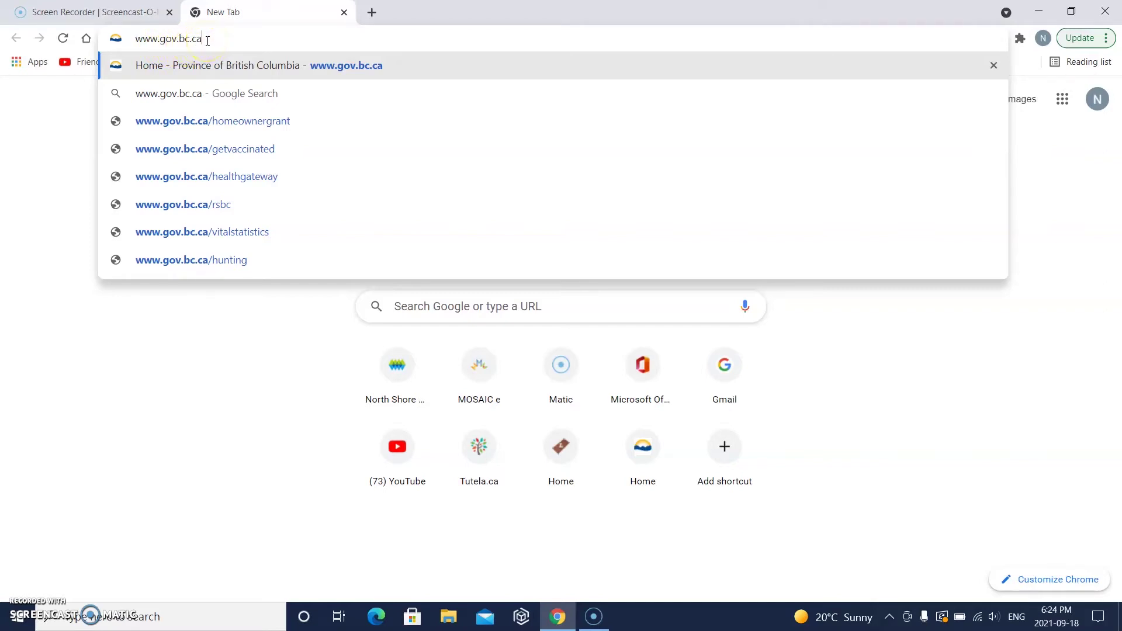
key(Return)
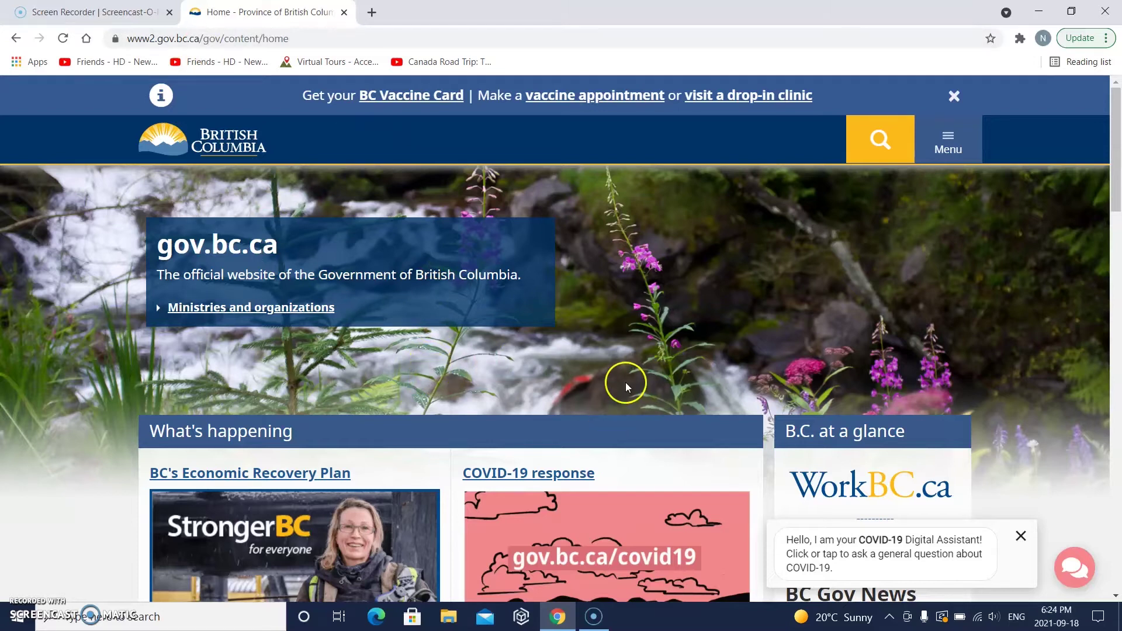
Scroll the homepage down to How may we help you? and zoom the page to 125%
scroll(626, 383, down, 2)
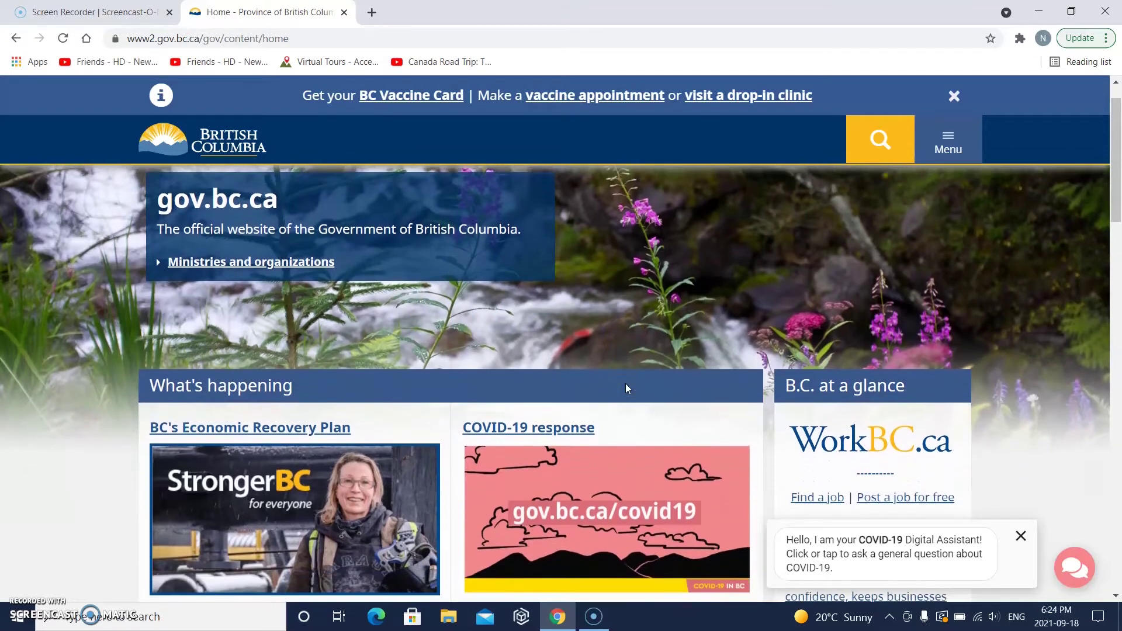
scroll(627, 388, down, 3)
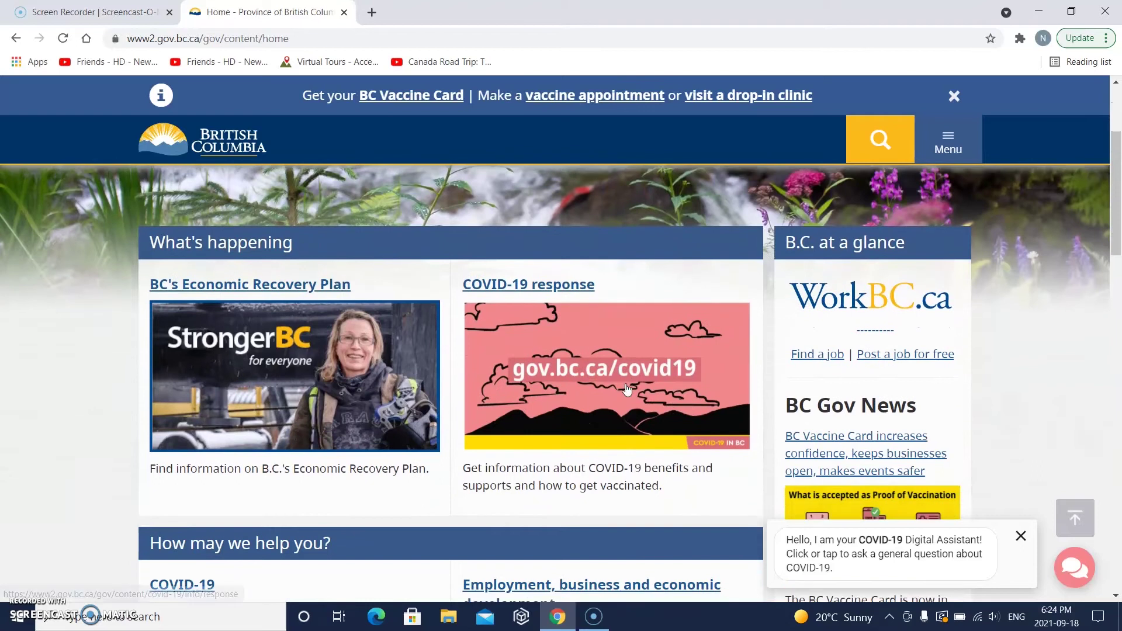
scroll(626, 388, down, 4)
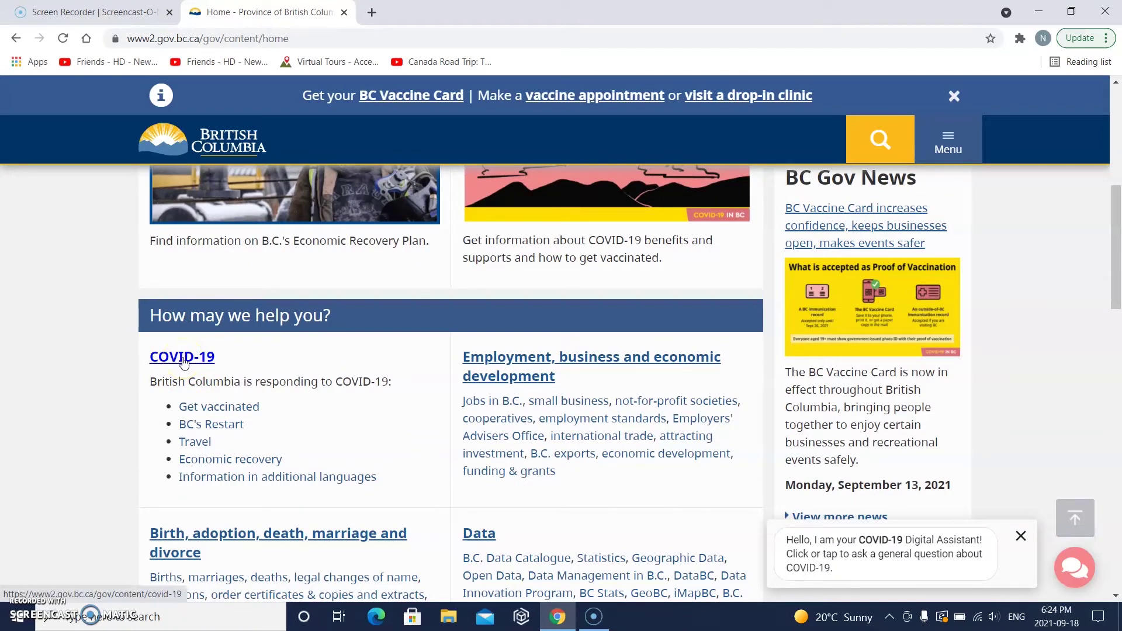
key(ctrl+plus)
key(ctrl+plus)
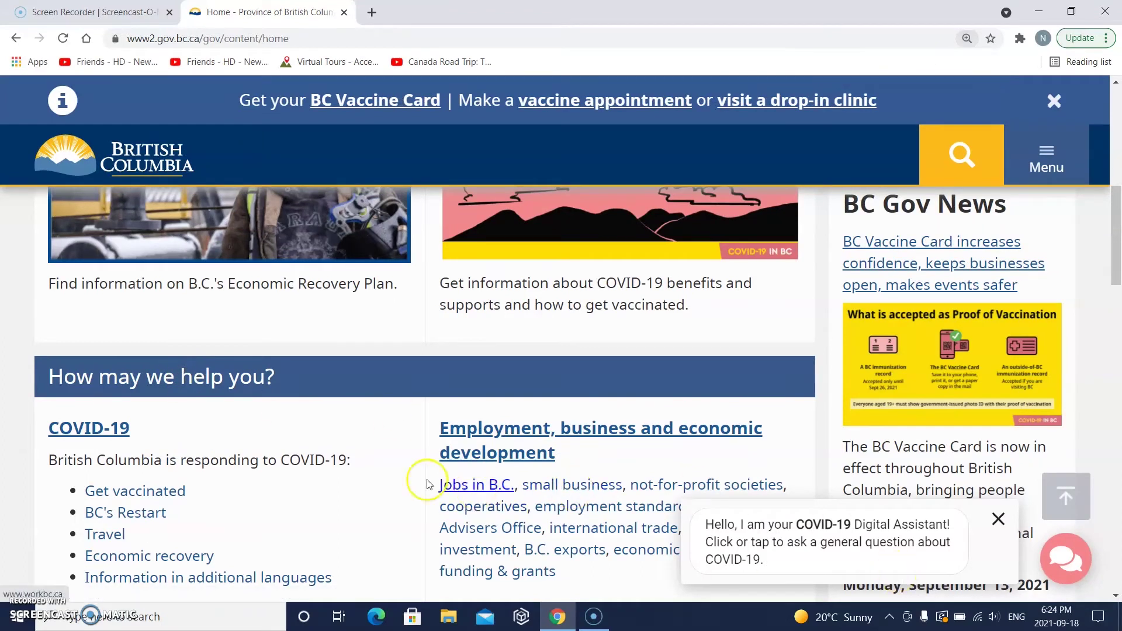
scroll(324, 459, down, 1)
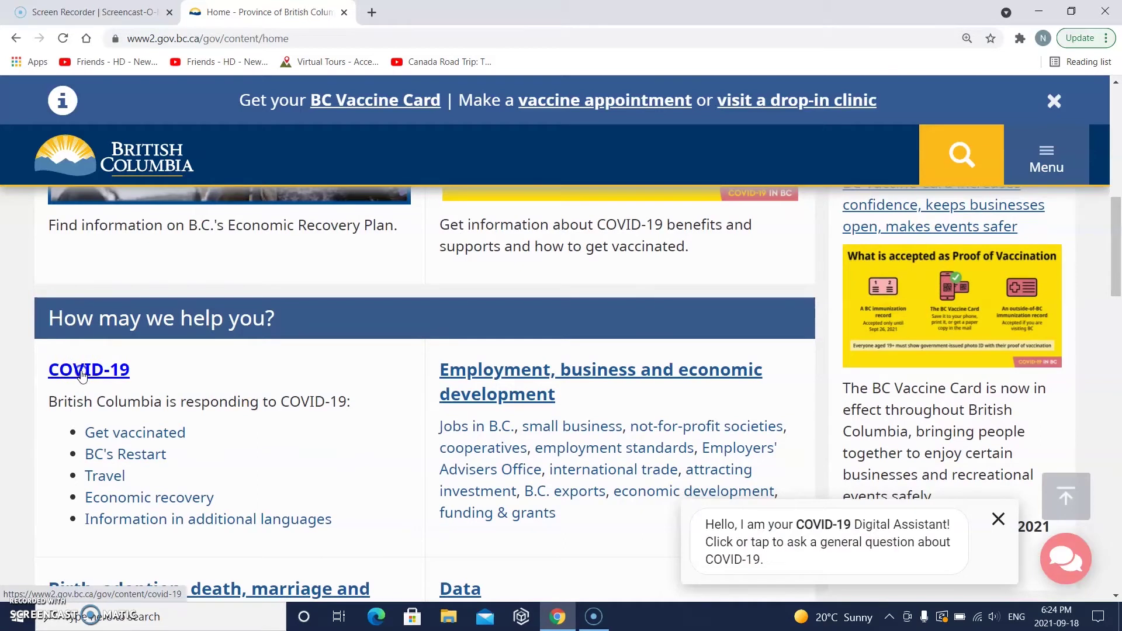
Open the COVID-19 response page and follow its Get my BC Vaccine Card link
click(83, 376)
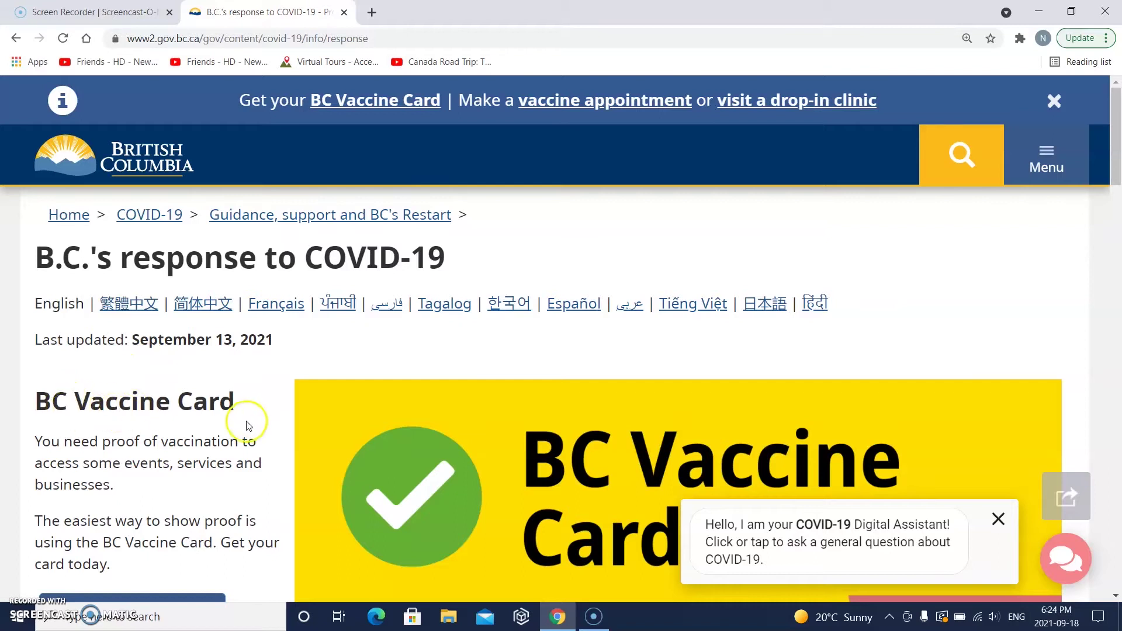
scroll(236, 444, down, 2)
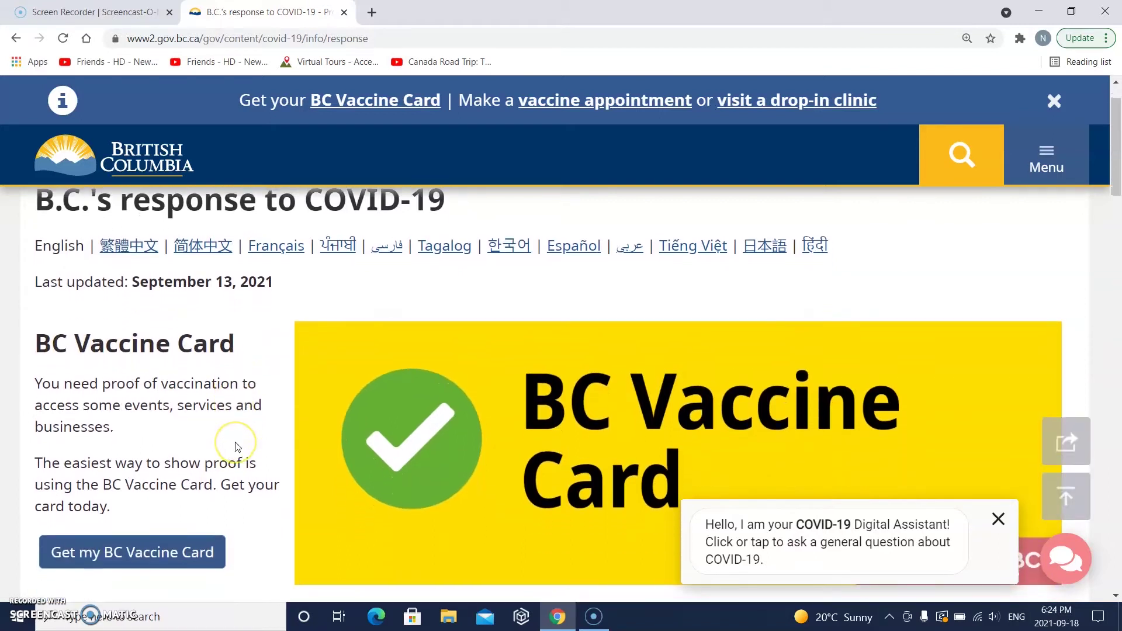
scroll(236, 447, down, 1)
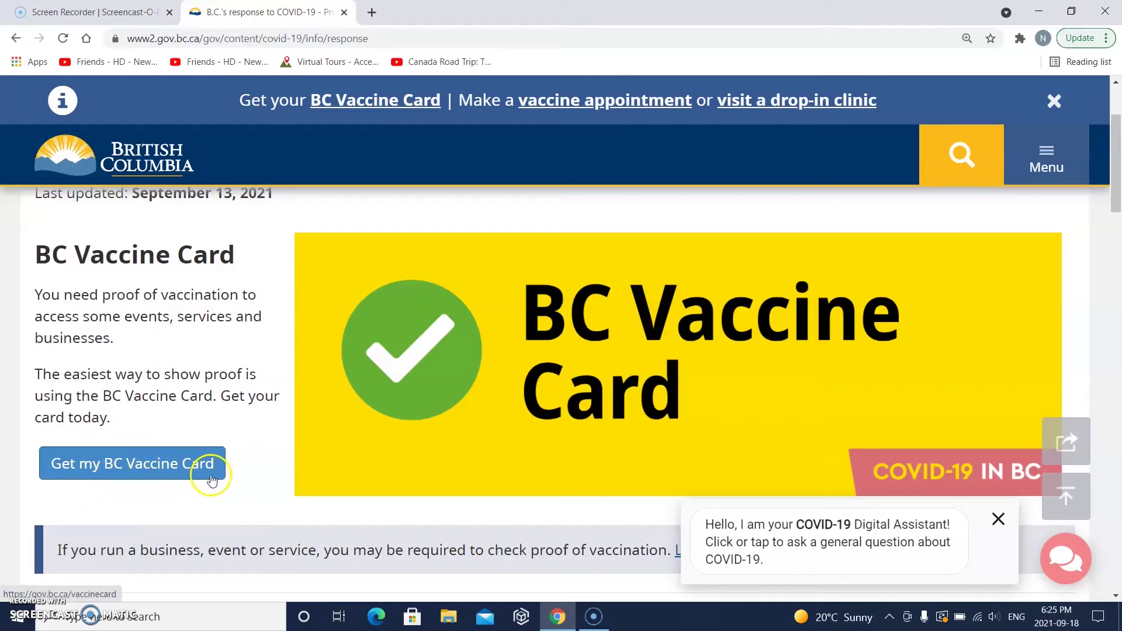
click(138, 466)
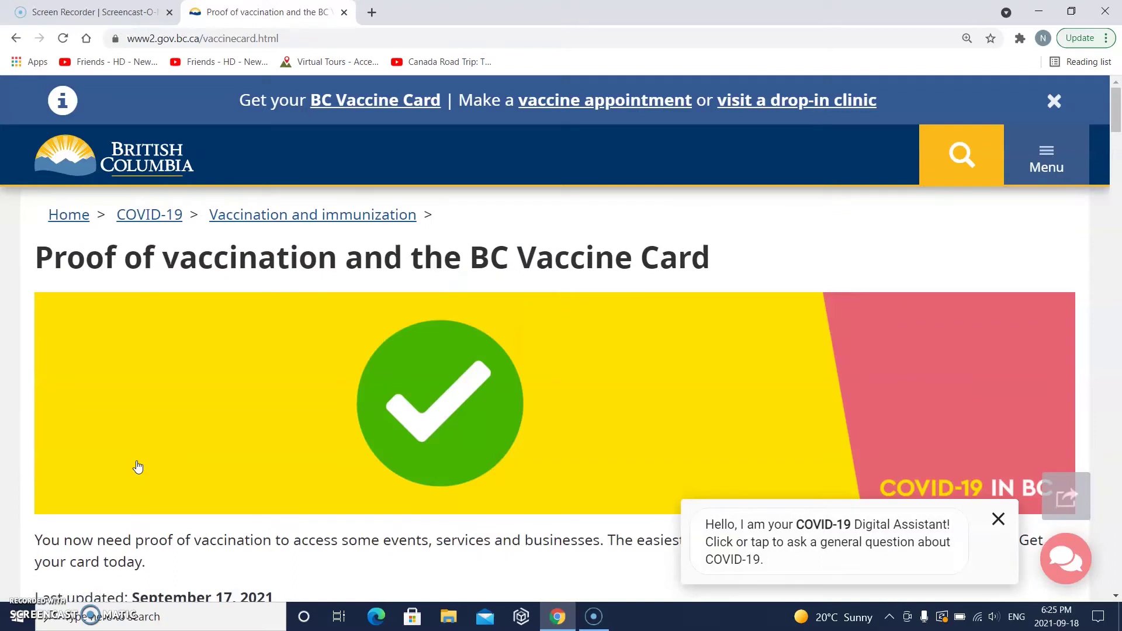
Close the COVID-19 Digital Assistant popup and read down the proof of vaccination page
click(999, 520)
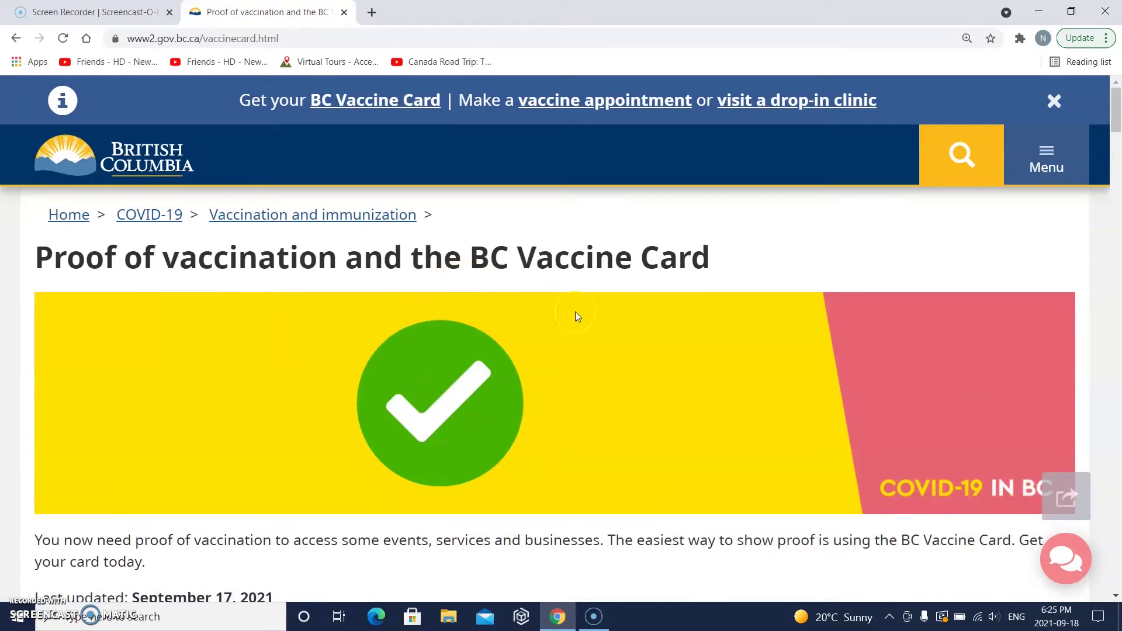
scroll(608, 520, down, 2)
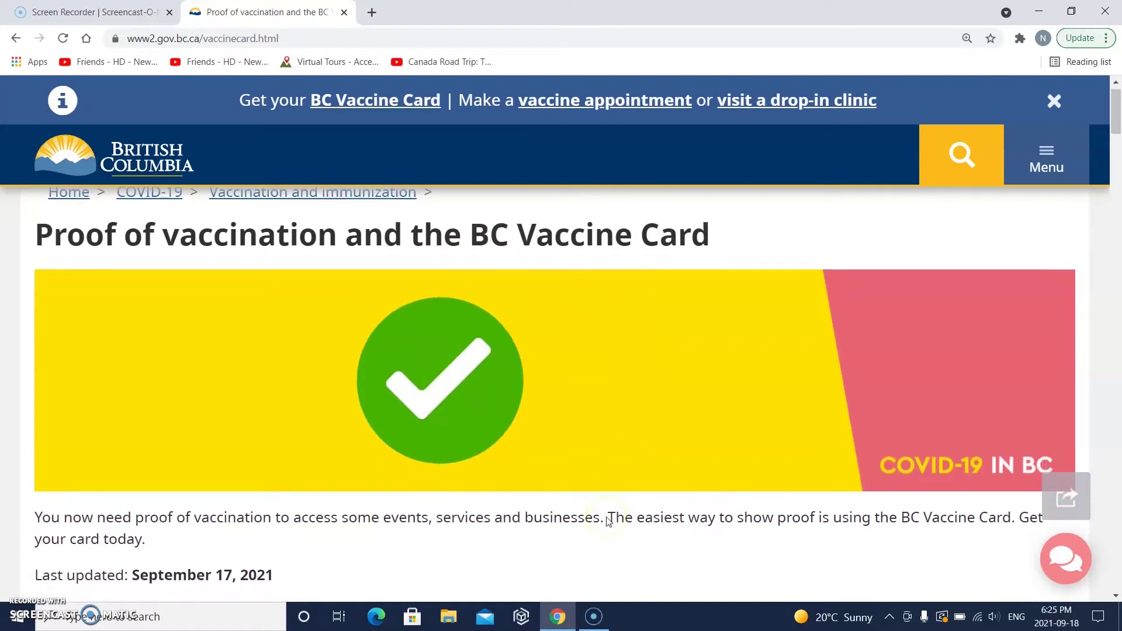
scroll(607, 521, down, 1)
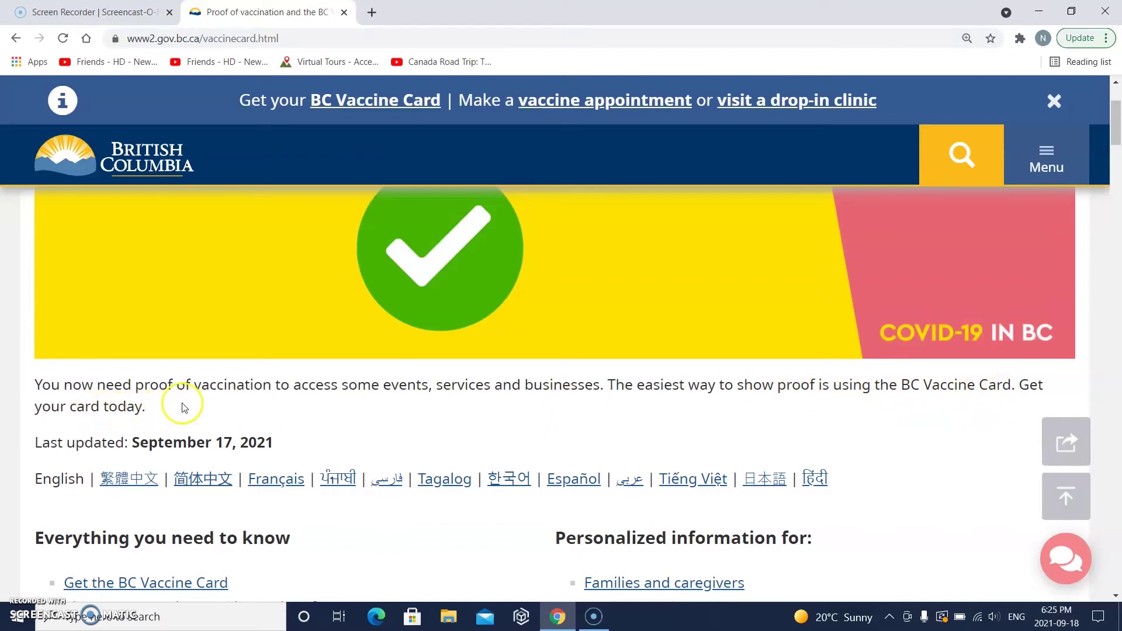
scroll(183, 406, down, 1)
scroll(183, 406, down, 1)
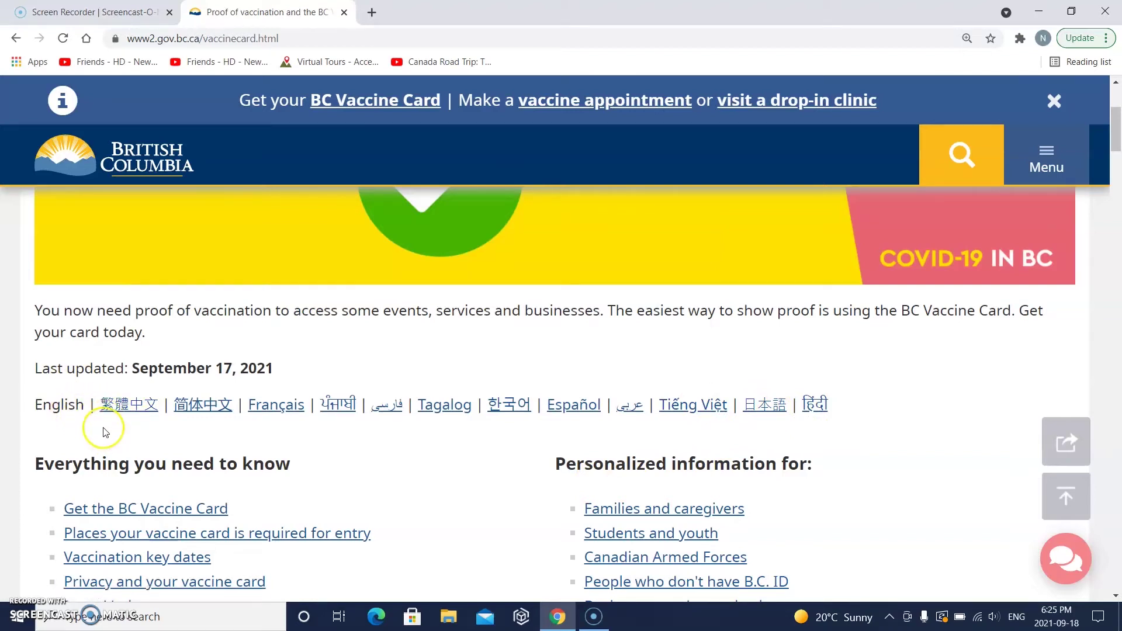
scroll(105, 432, down, 3)
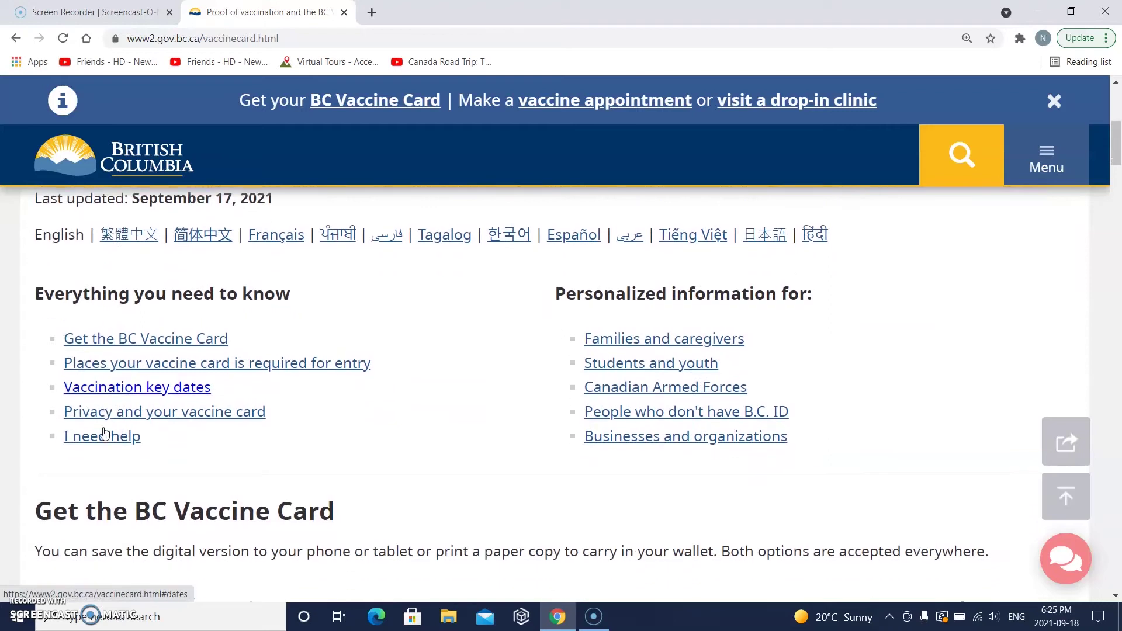
scroll(104, 433, down, 1)
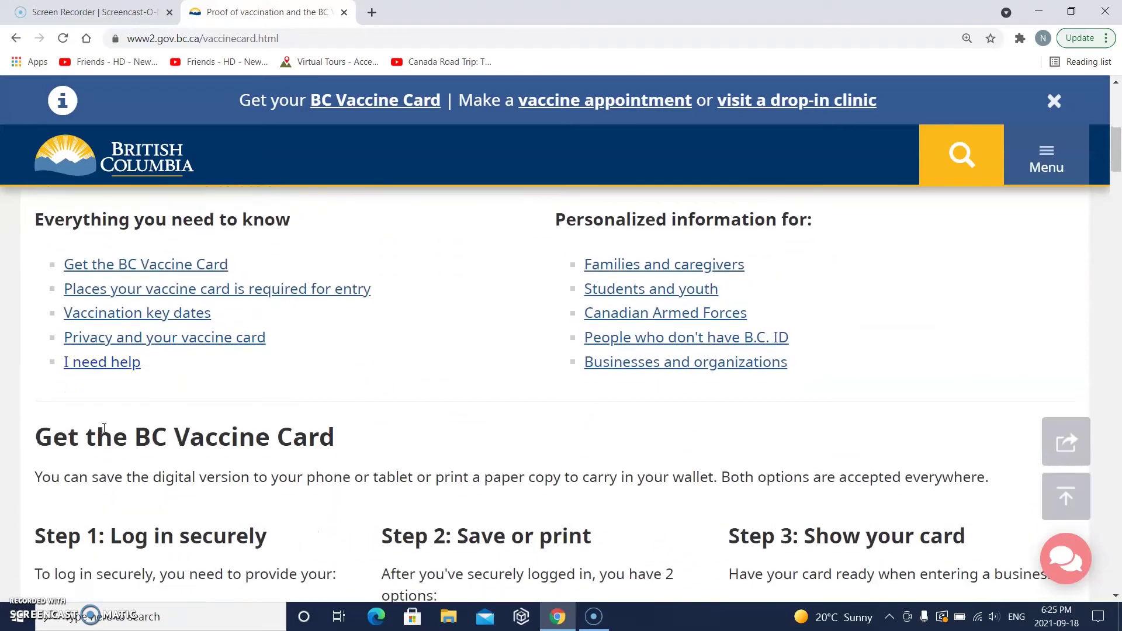
Scroll to Get the BC Vaccine Card and open the Health Gateway vaccine card page
scroll(104, 430, down, 2)
scroll(104, 427, down, 1)
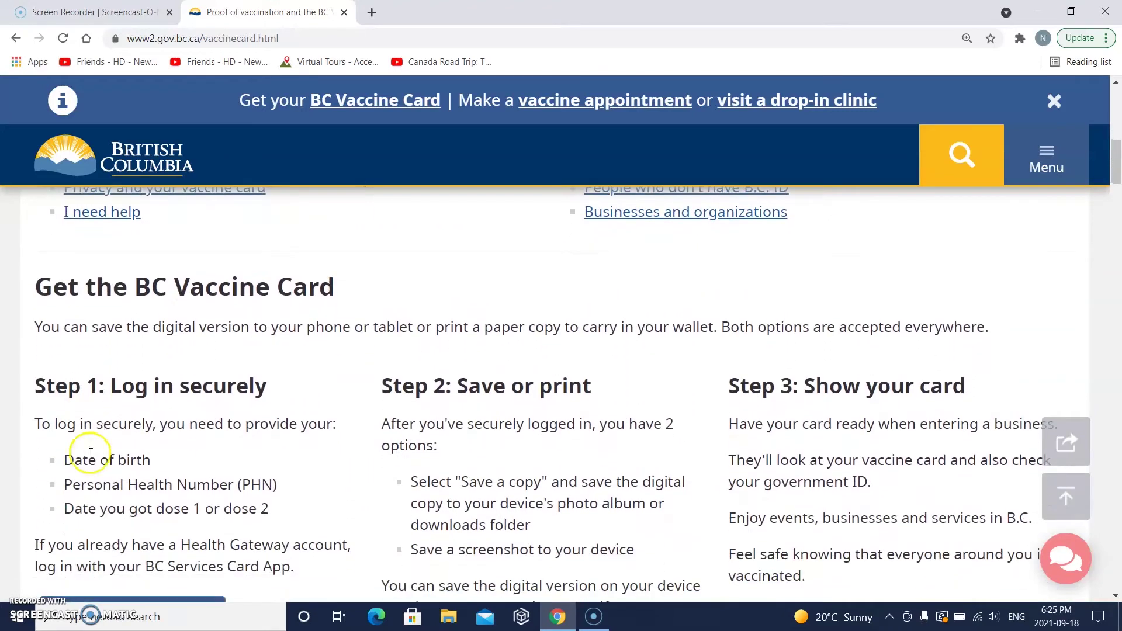
scroll(181, 451, down, 1)
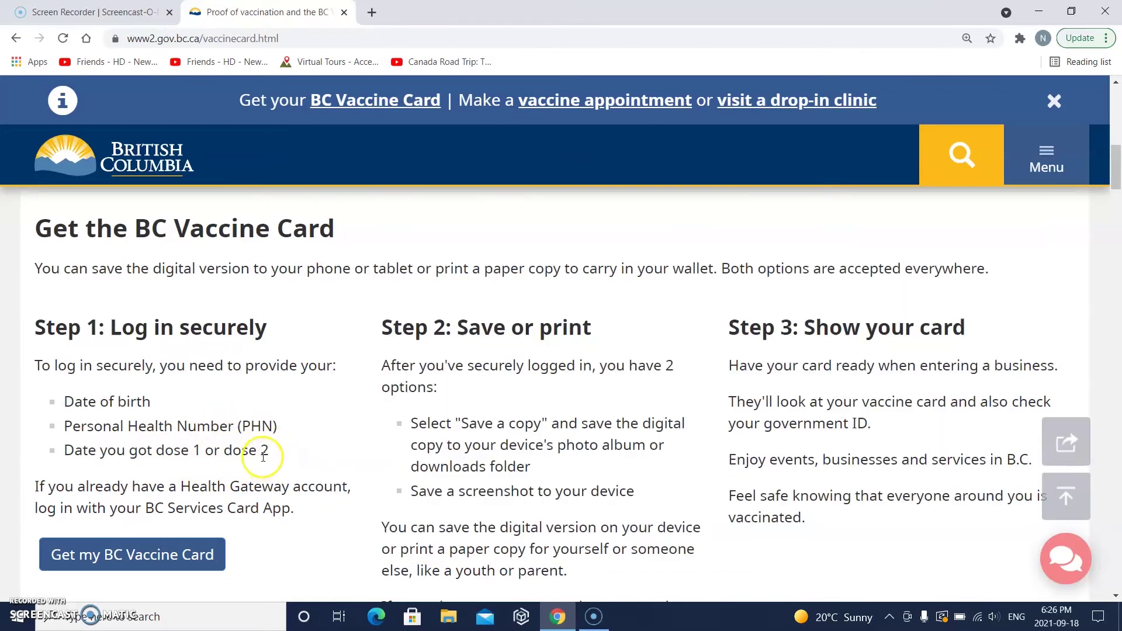
scroll(265, 452, down, 1)
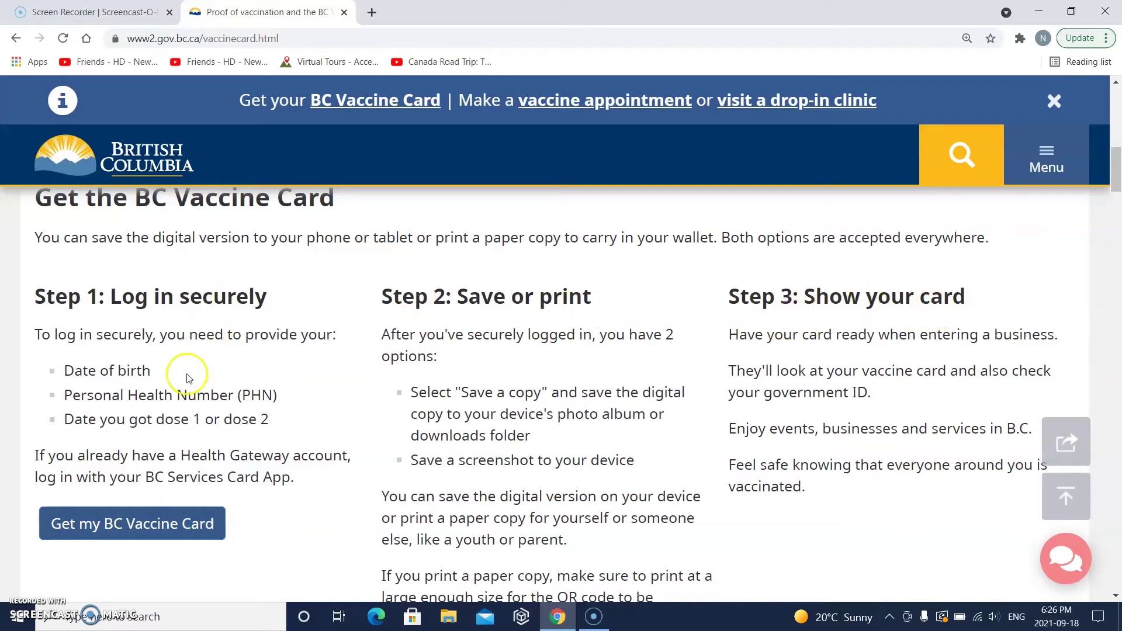
scroll(287, 504, down, 1)
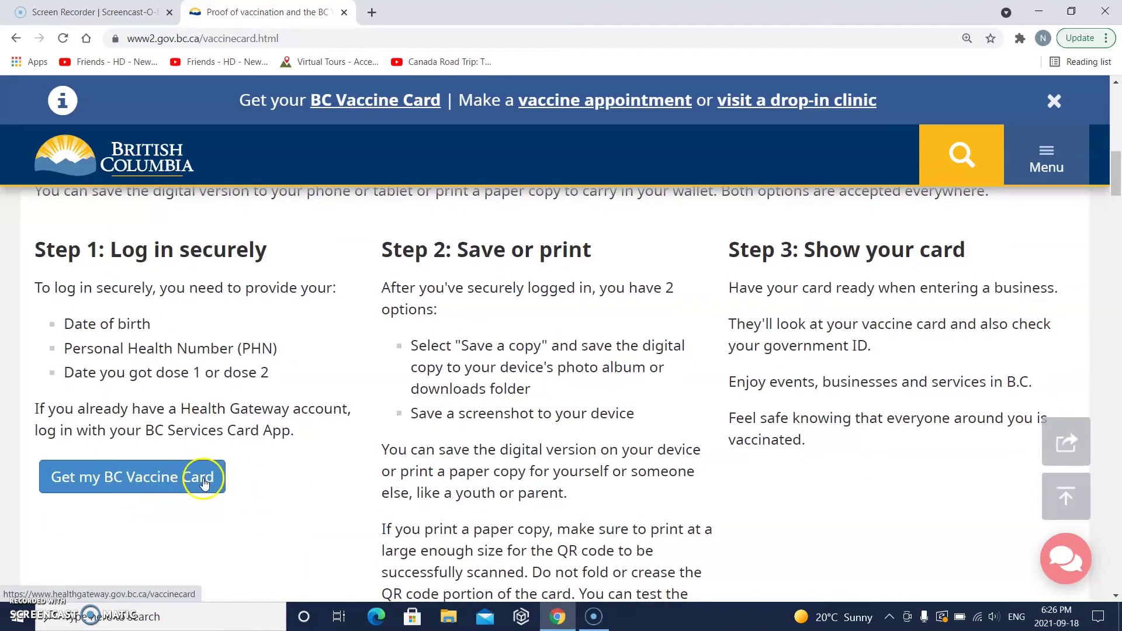
click(136, 480)
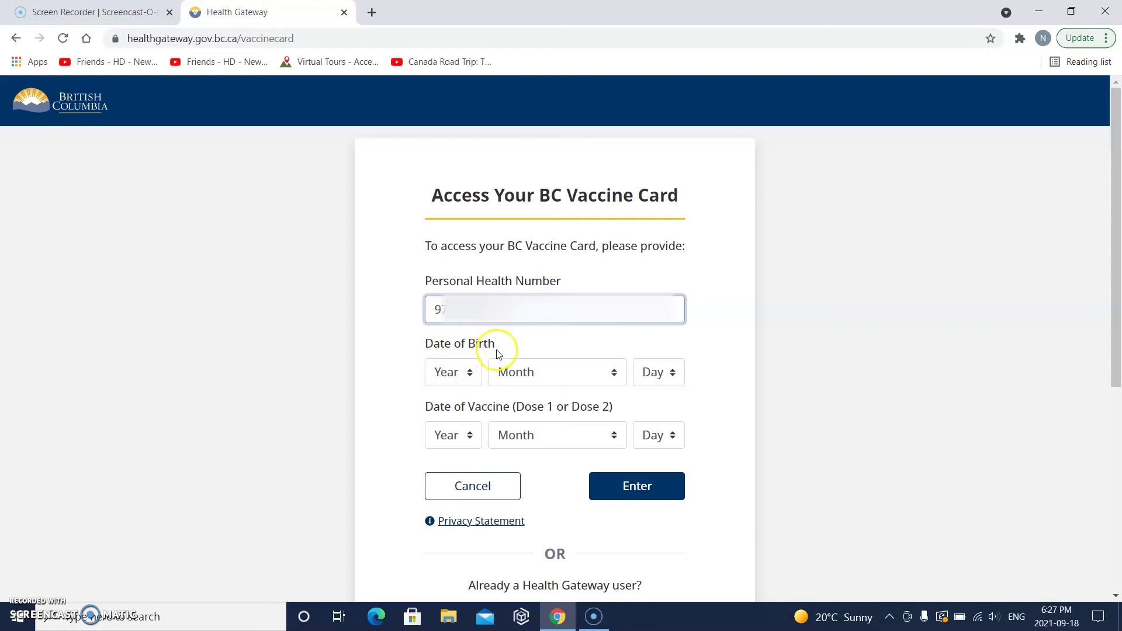
Select the birth year, month and day in the Date of Birth dropdowns
click(471, 378)
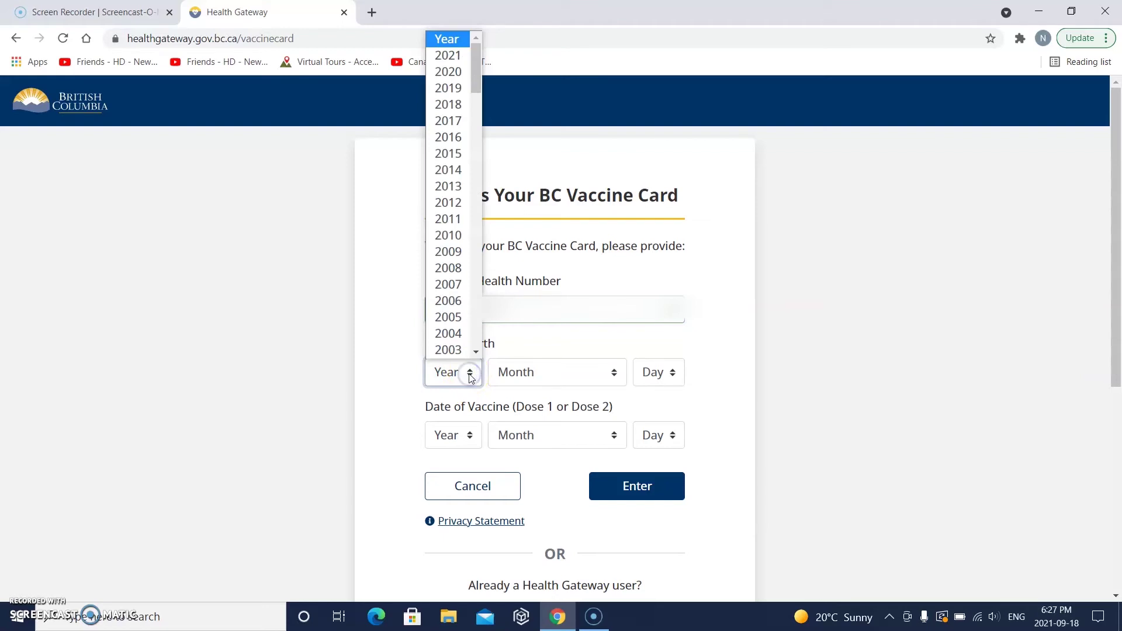
click(471, 372)
click(476, 352)
click(477, 352)
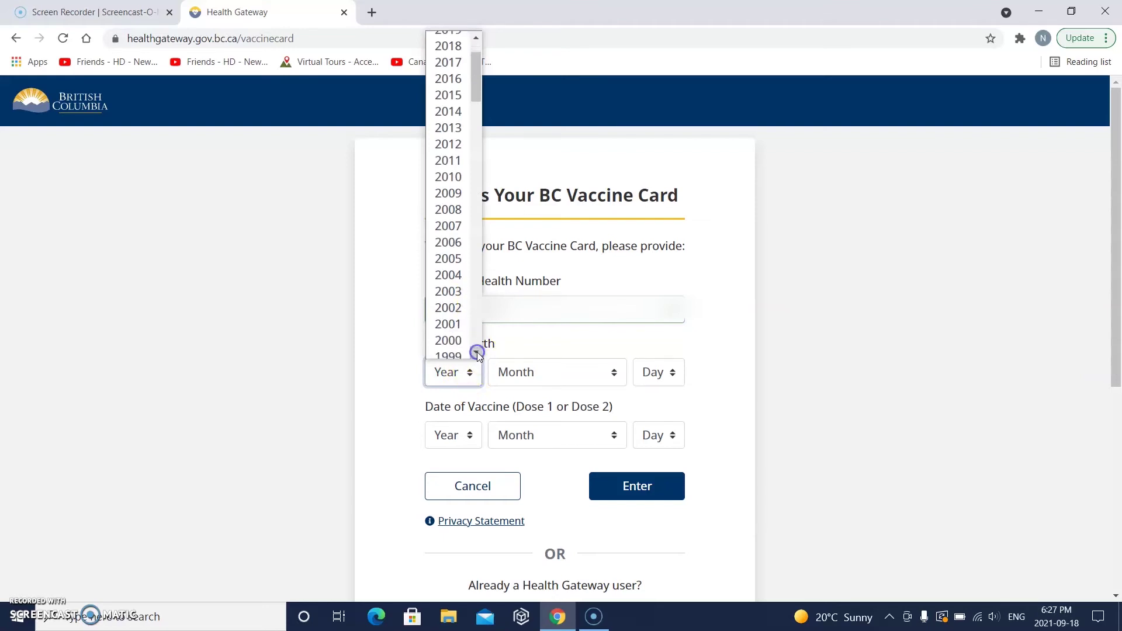
click(477, 352)
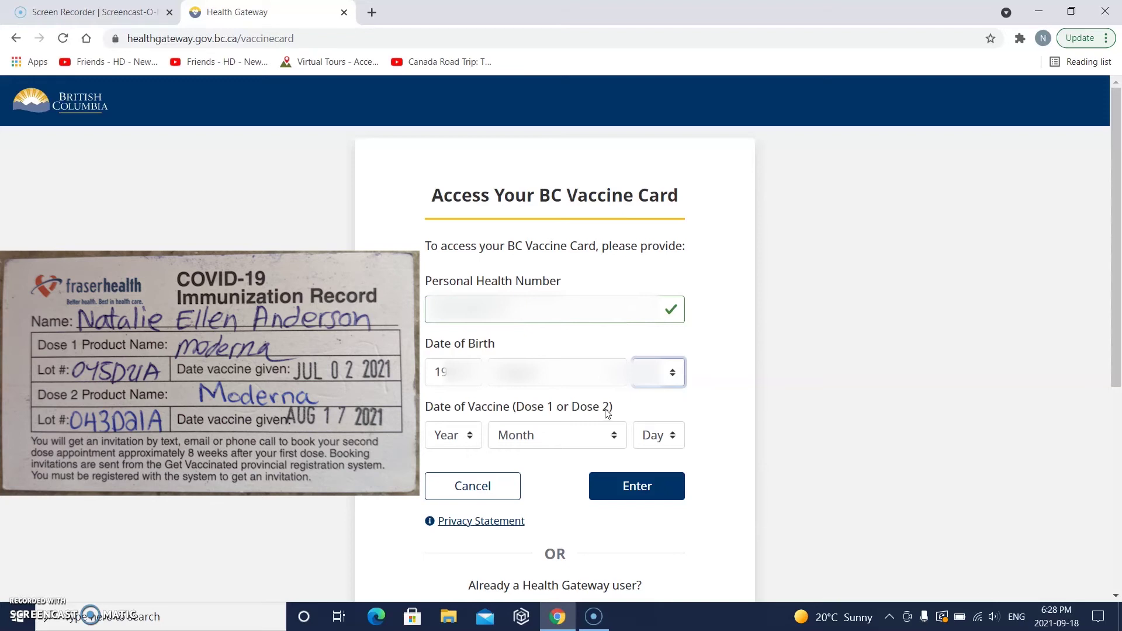
Set Date of Vaccine to 2021, August, 17 and scroll down to the Enter button
click(471, 438)
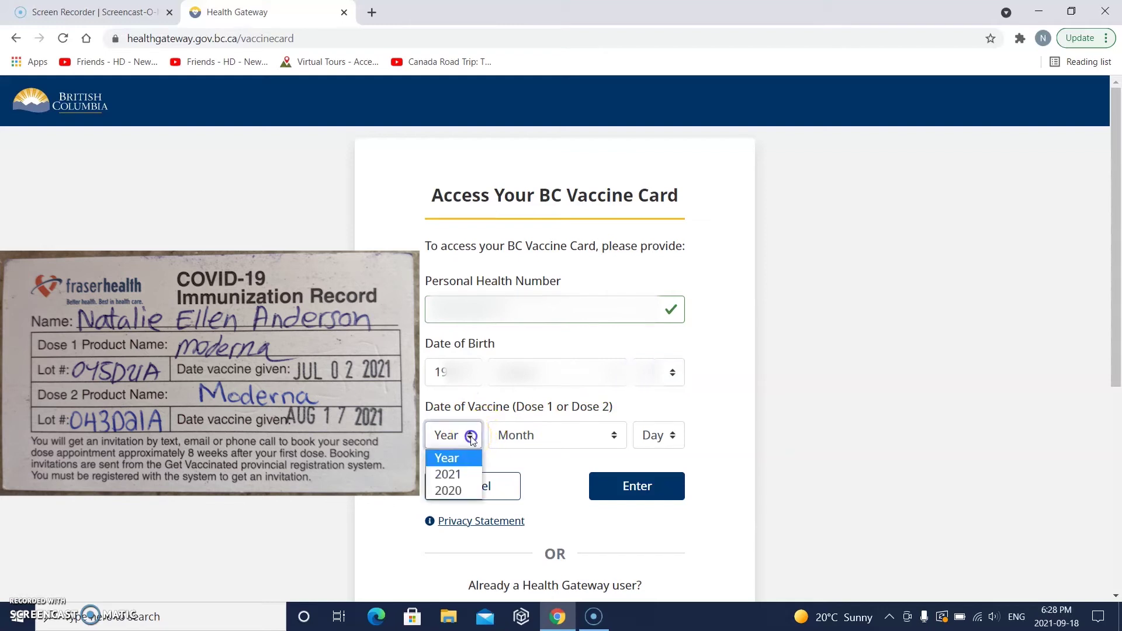
click(462, 476)
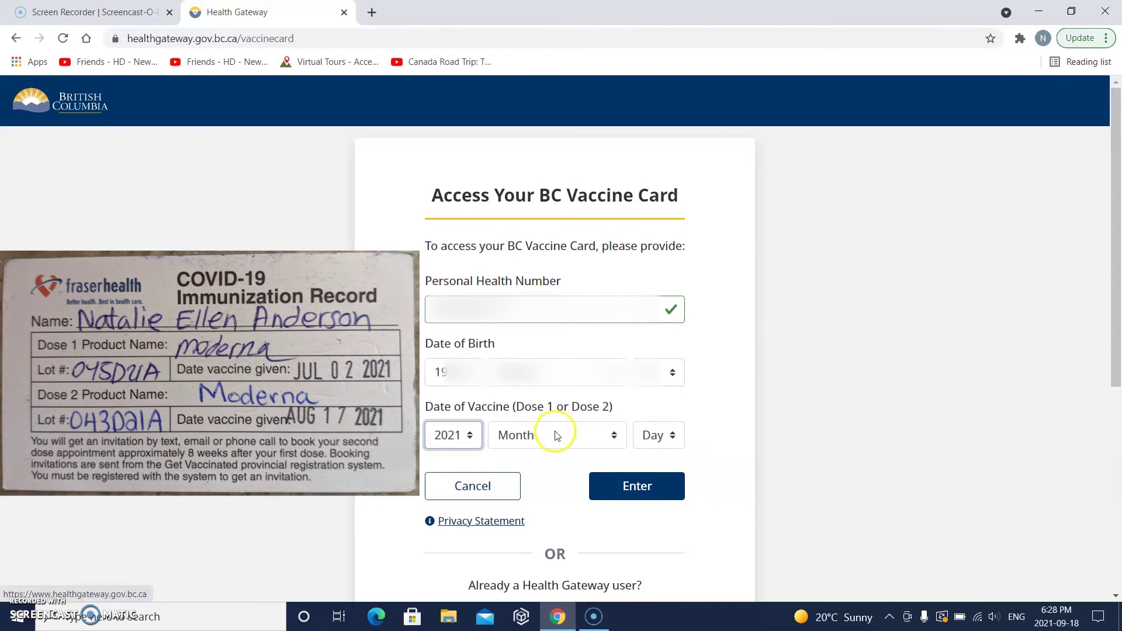
click(613, 436)
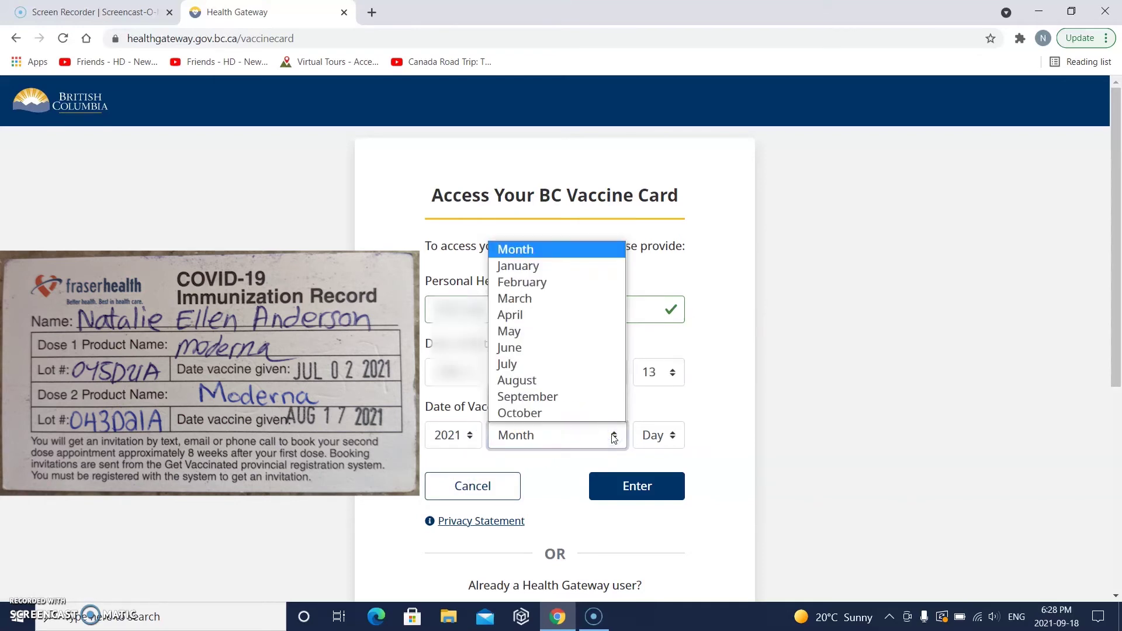
click(537, 380)
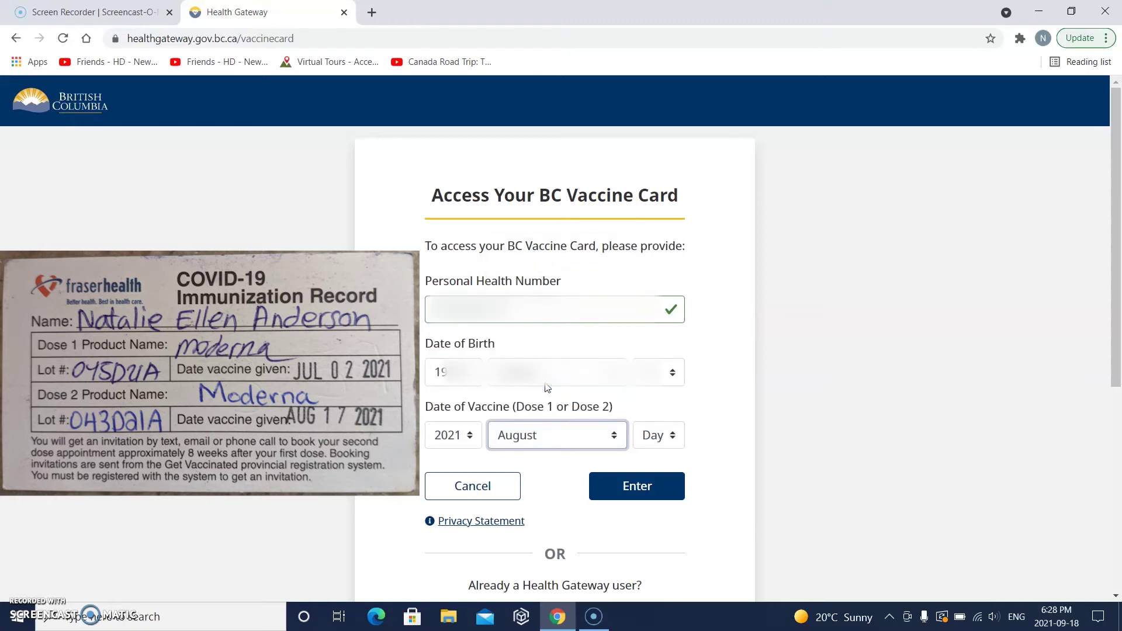
click(669, 443)
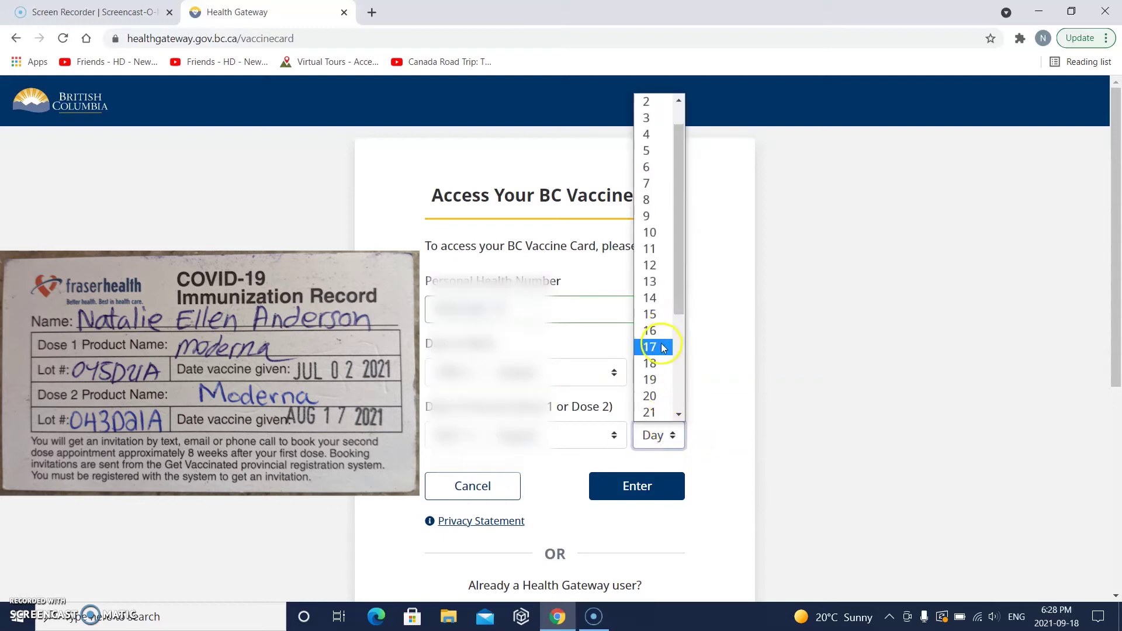
click(664, 349)
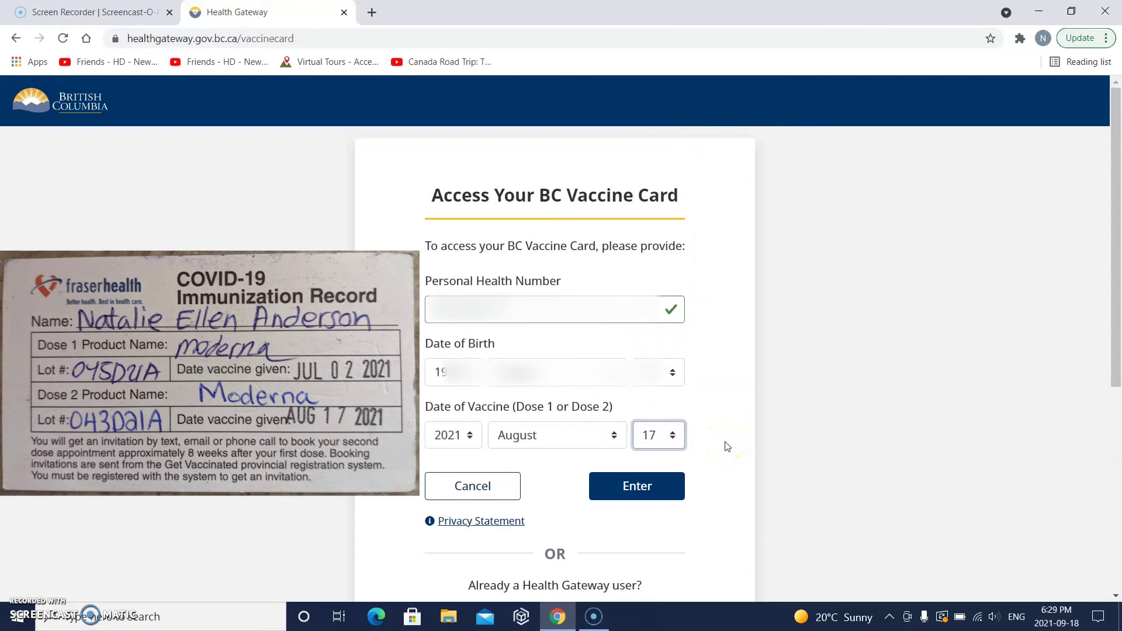
scroll(727, 447, down, 1)
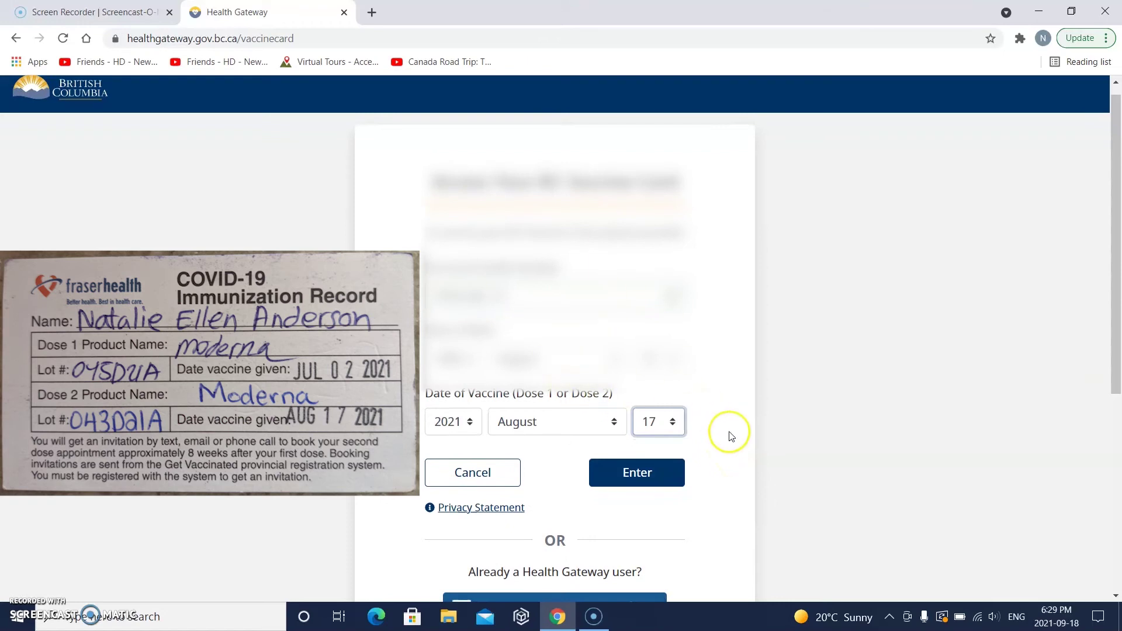
scroll(744, 453, down, 1)
scroll(742, 455, down, 1)
Submit the form to display the Vaccinated BC Vaccine Card with its QR code
click(636, 437)
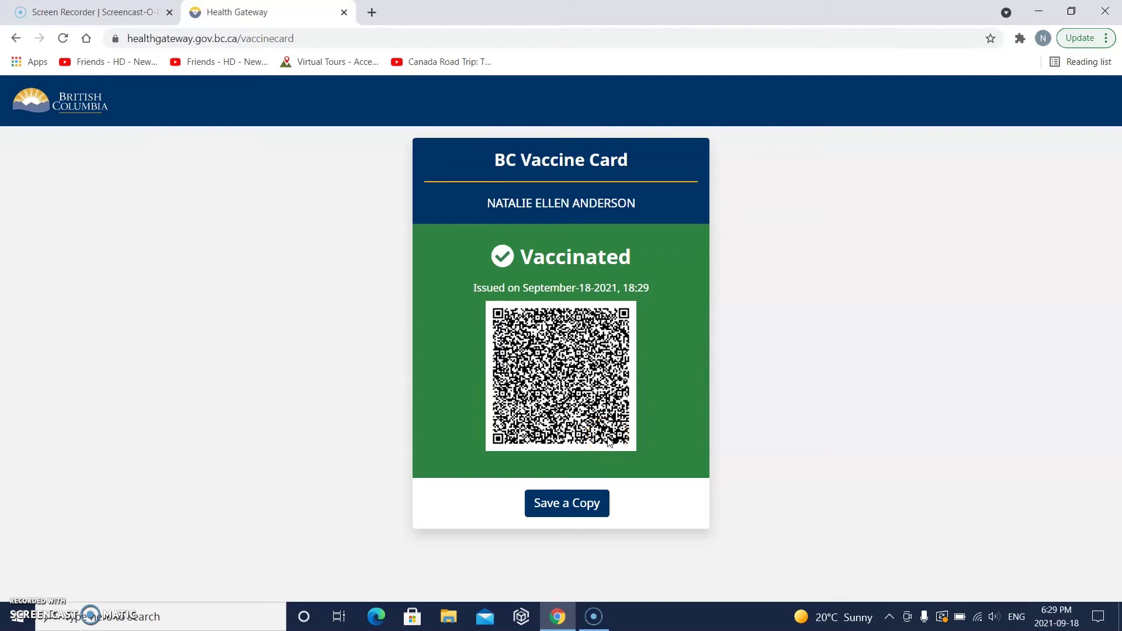
Download the vaccine card image as BCVaccineCard.png via Save a Copy and Continue
click(558, 515)
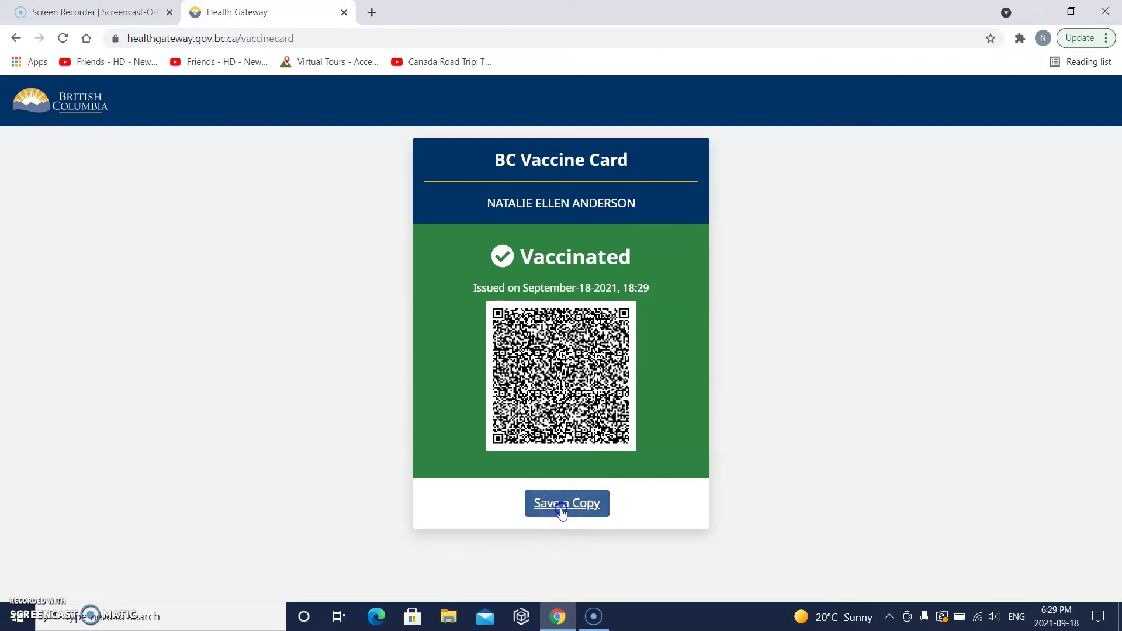
click(561, 510)
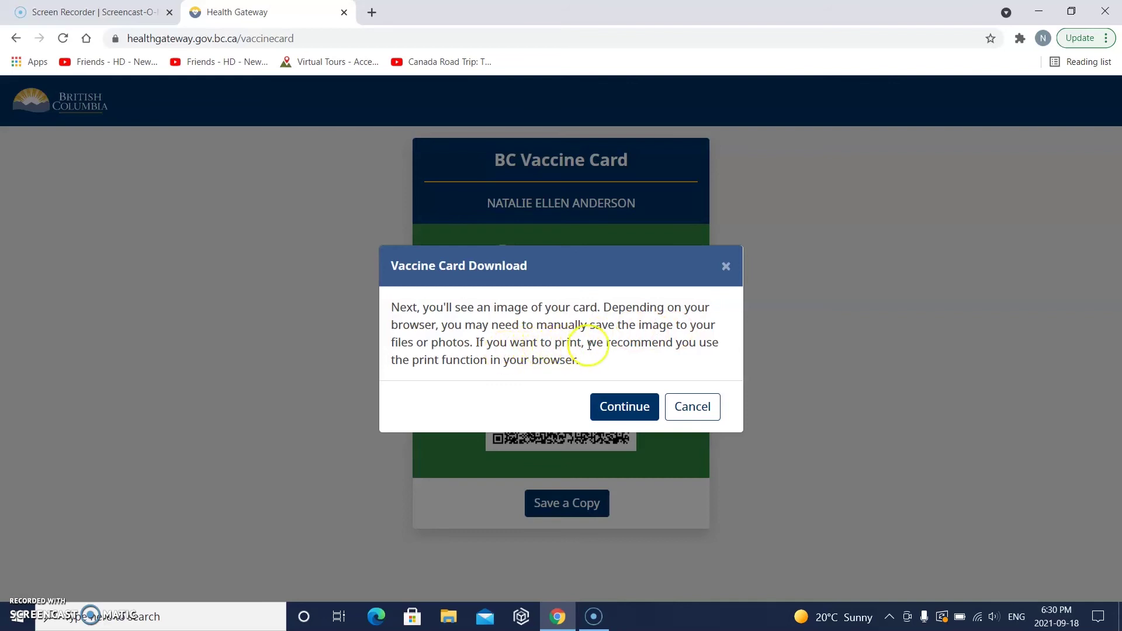
click(622, 408)
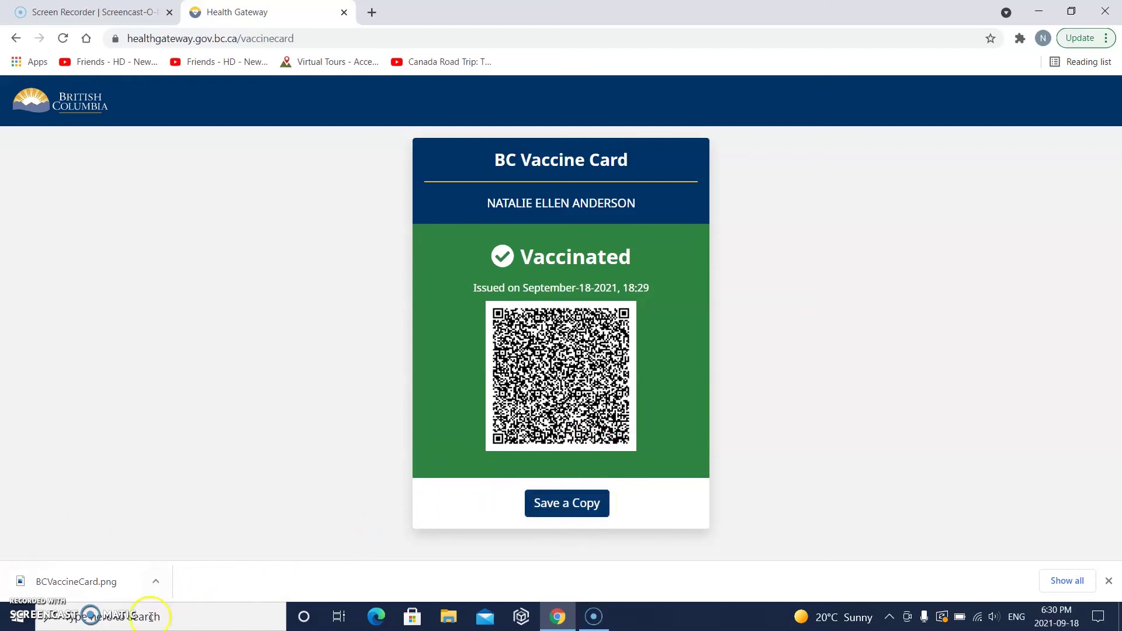
Download a second copy, BCVaccineCard (1).png, and open it in Photos
click(564, 504)
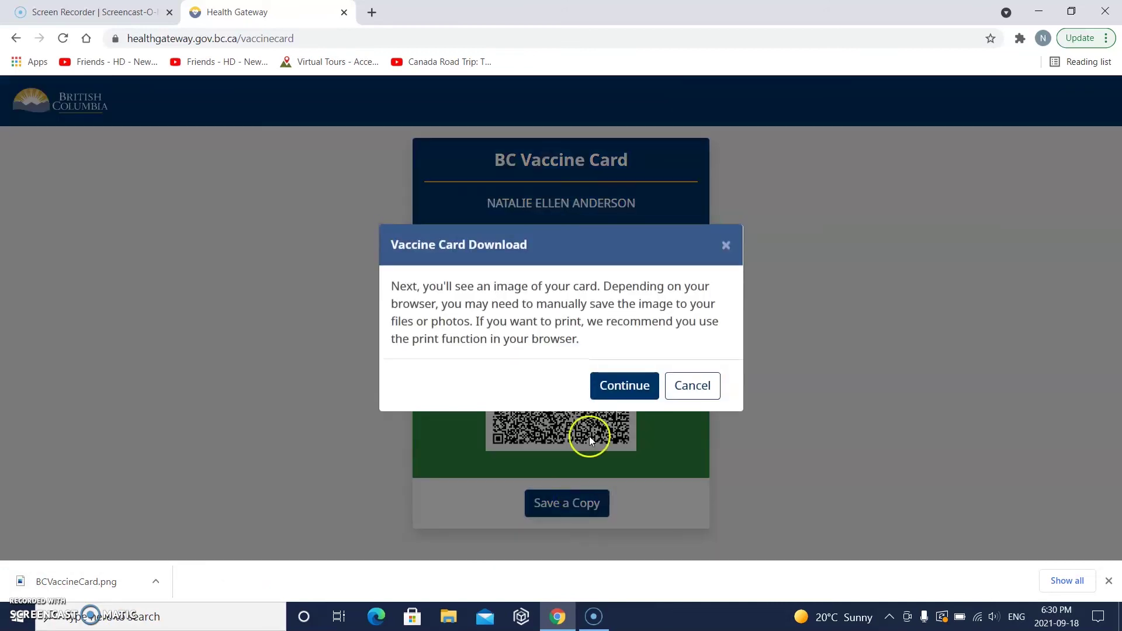
click(628, 390)
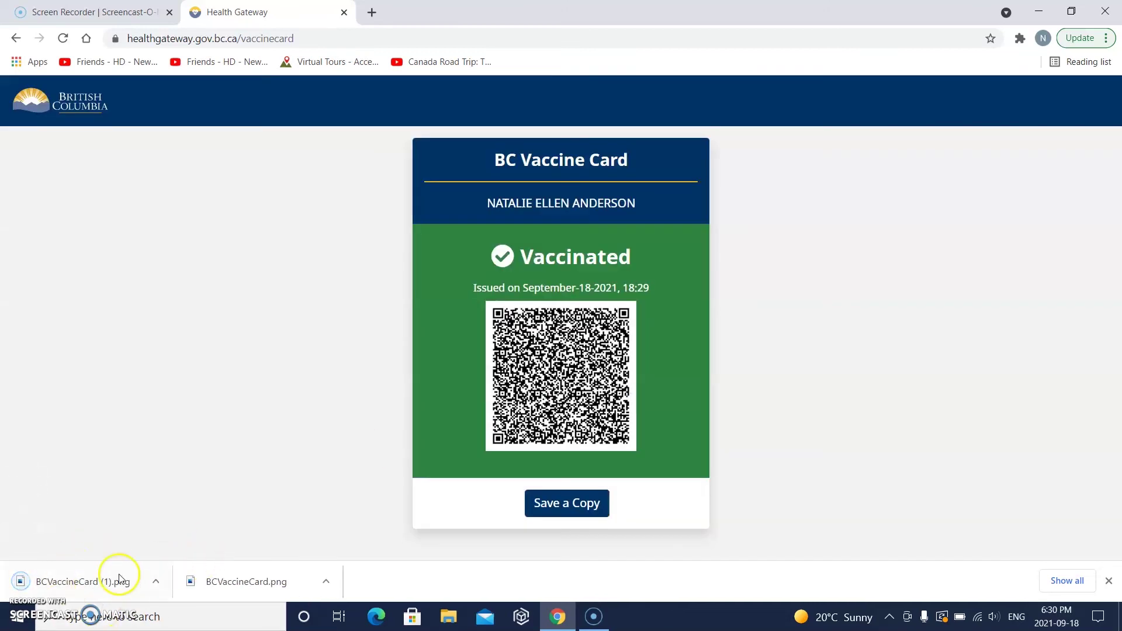
click(65, 583)
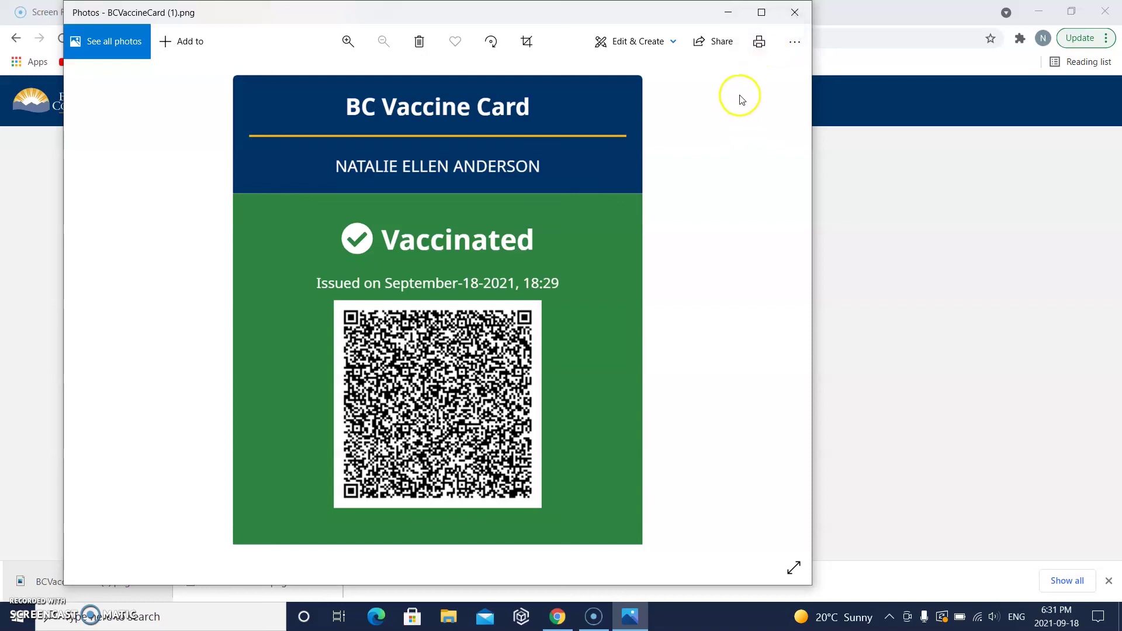
Maximize Photos and print the card on Samsung M2020 Series: Landscape, 1 copy, Letter, Full page
click(761, 13)
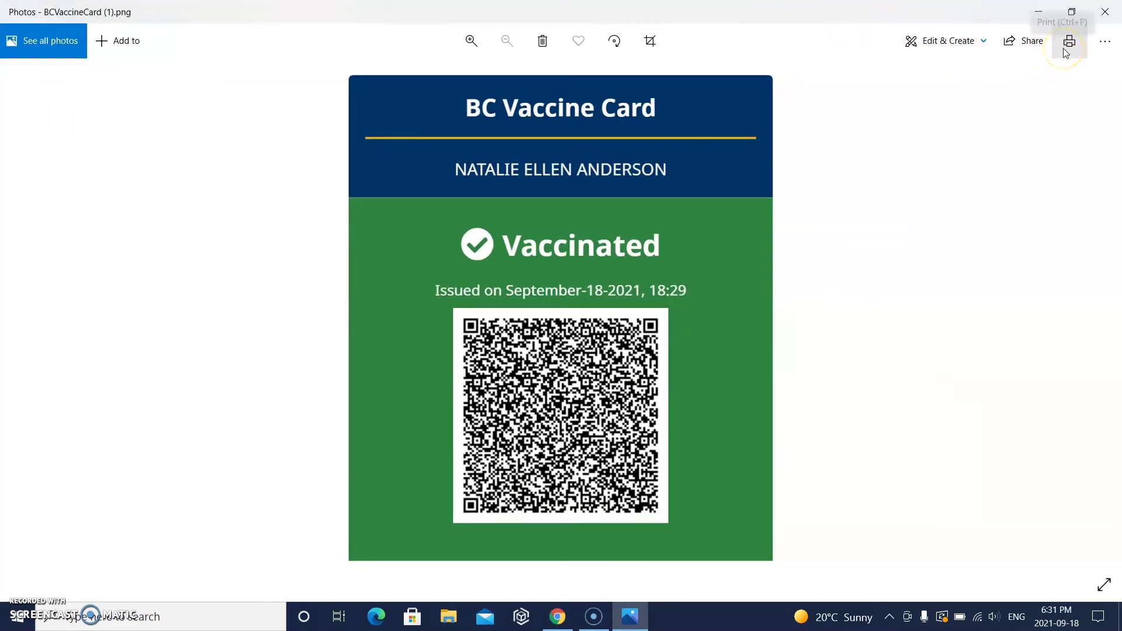
click(1068, 47)
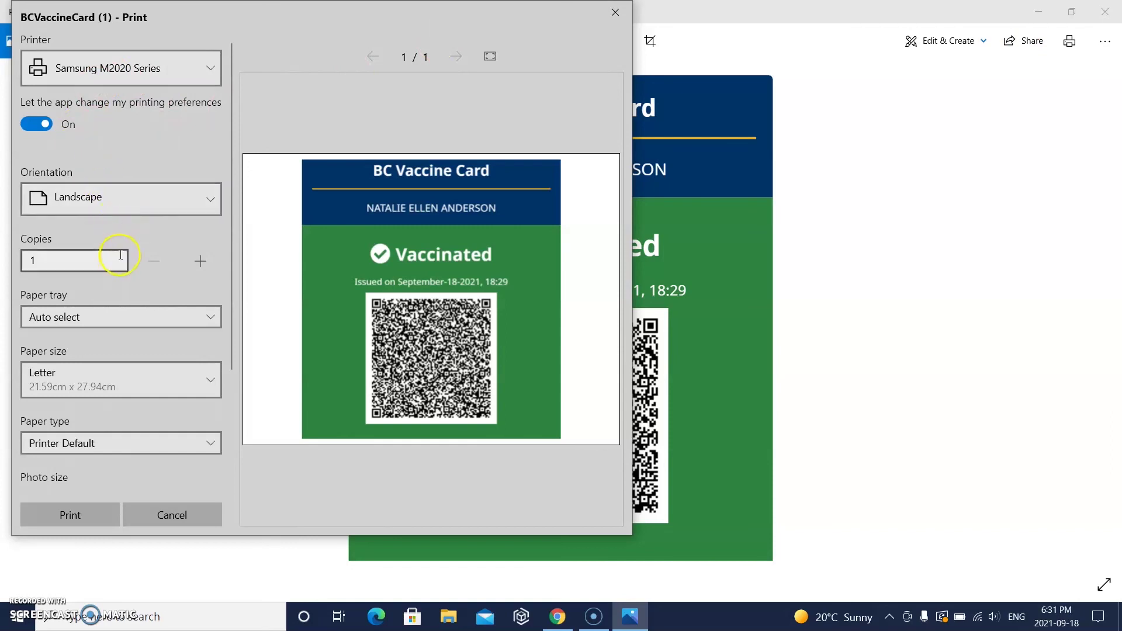
scroll(120, 254, down, 3)
scroll(119, 255, up, 3)
scroll(120, 255, down, 2)
scroll(120, 254, down, 2)
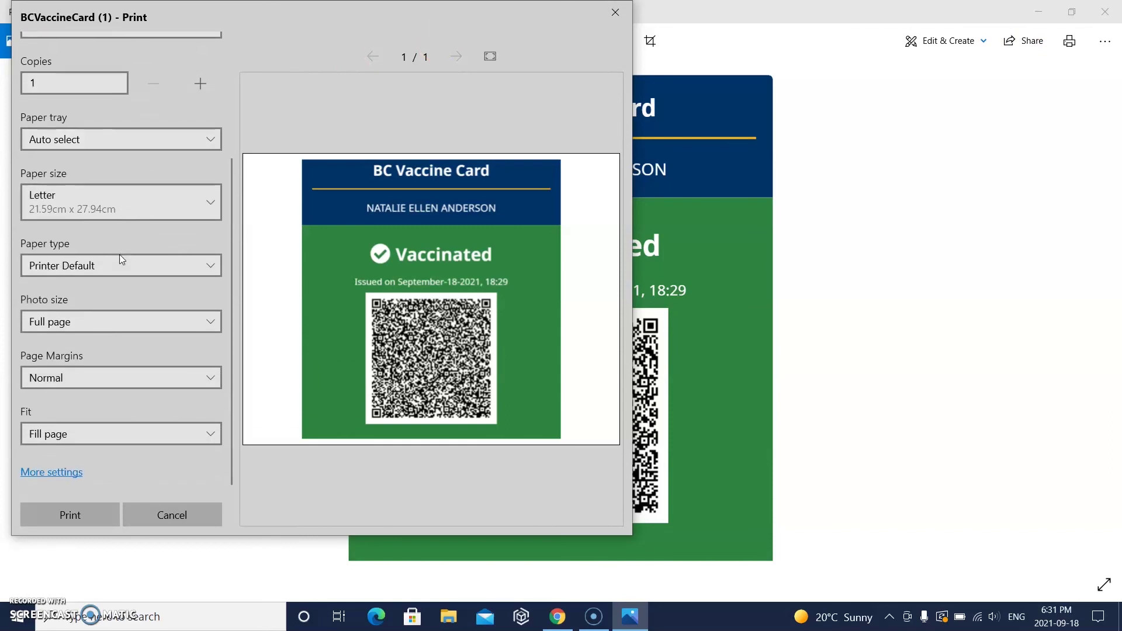
click(70, 516)
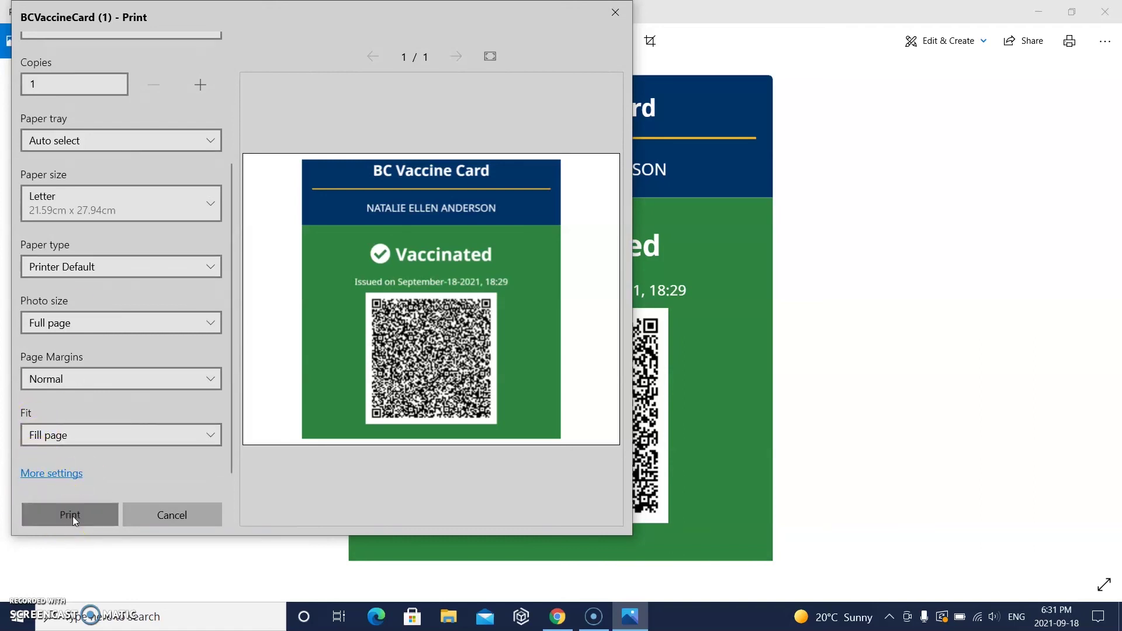